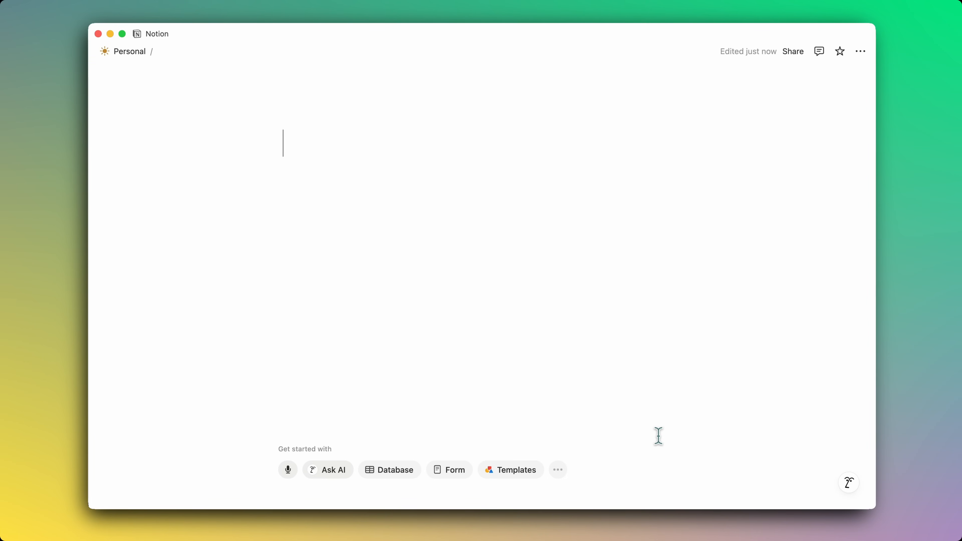
Create a new page in the Private section and title it "Time tracking".
mouse_move(93, 184)
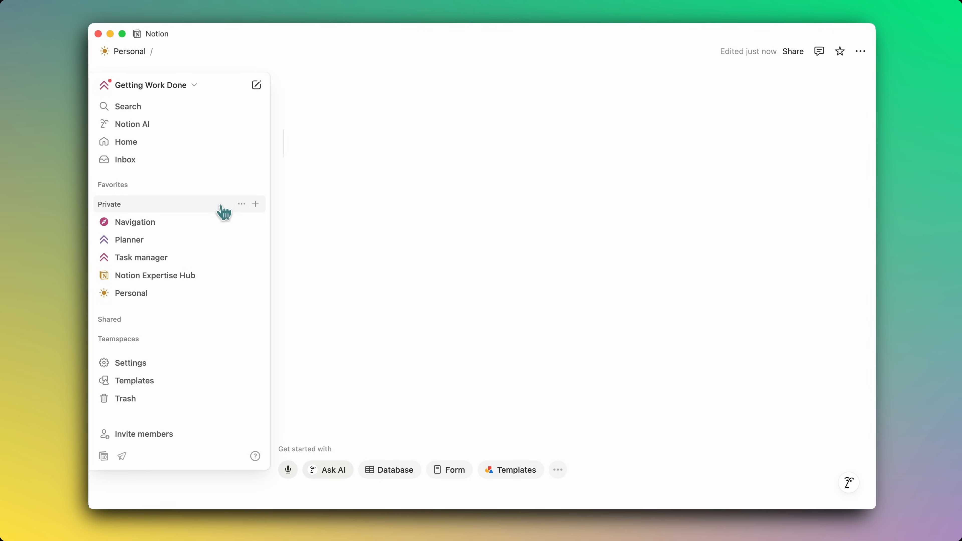
left_click(248, 205)
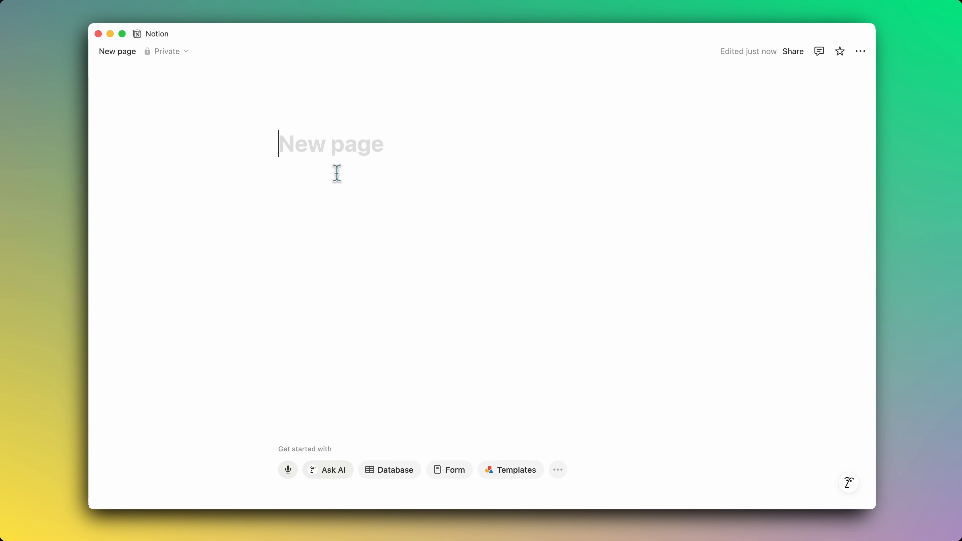
type("Tim")
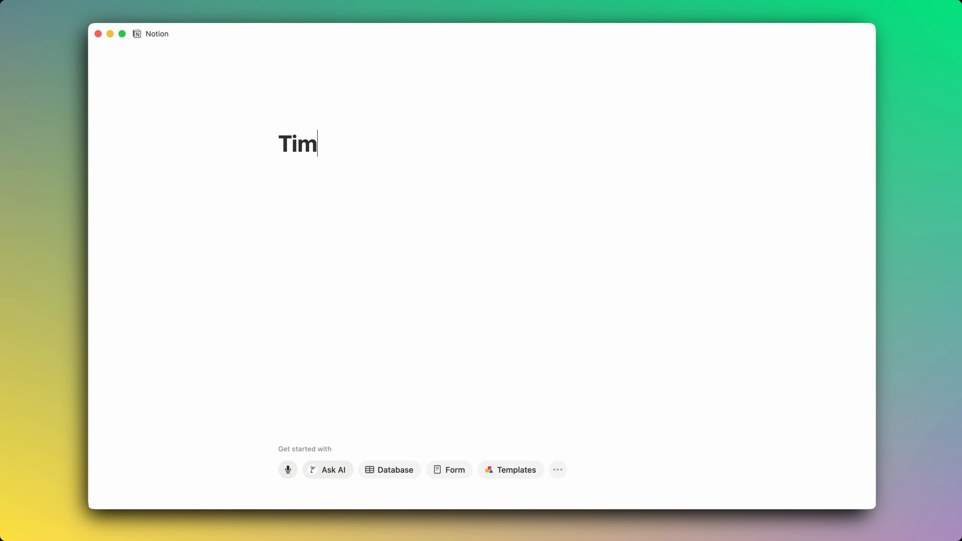
type("e tracking")
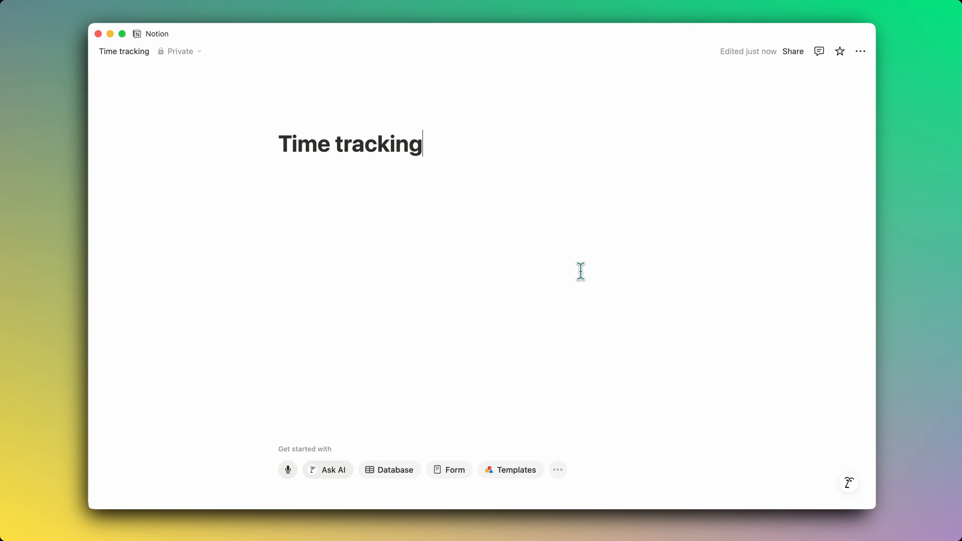
Insert a table view database below the page title and name it "Time log".
key("Return")
type("/")
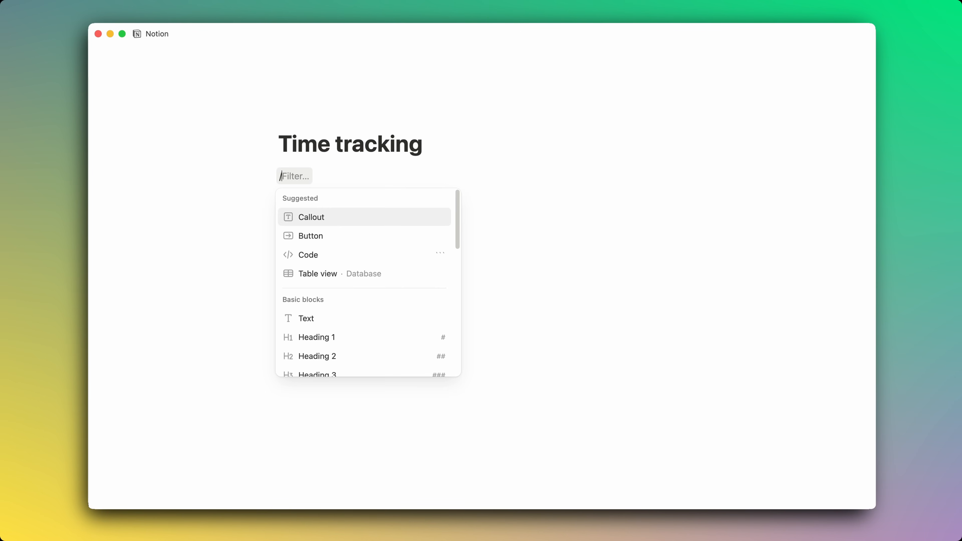
type("table")
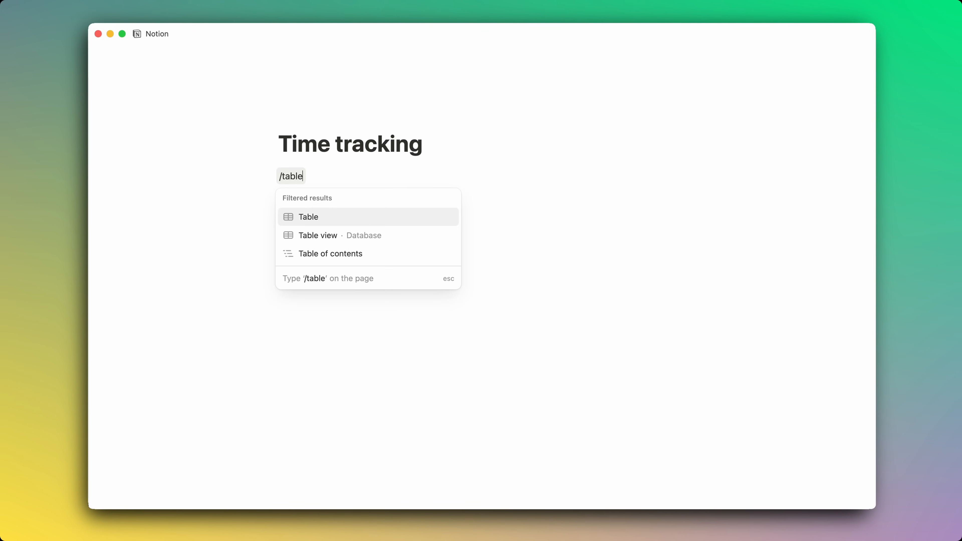
left_click(345, 242)
key("Escape")
type("Time log")
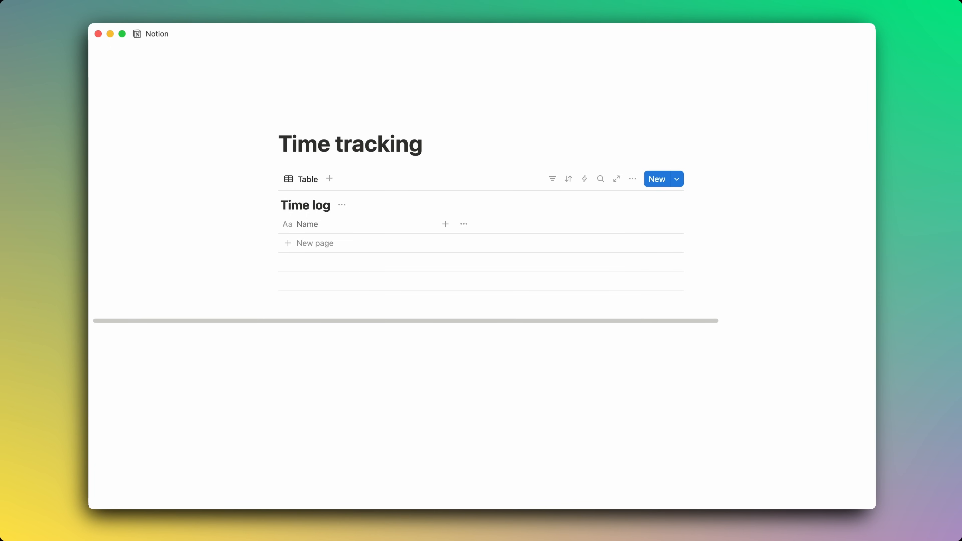
Set the Time tracking page to full width.
left_click(864, 53)
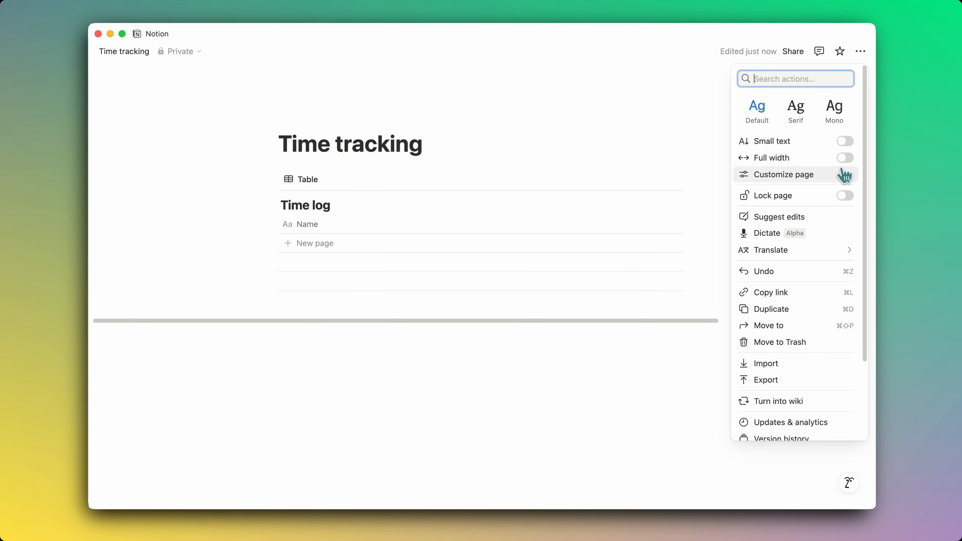
left_click(845, 158)
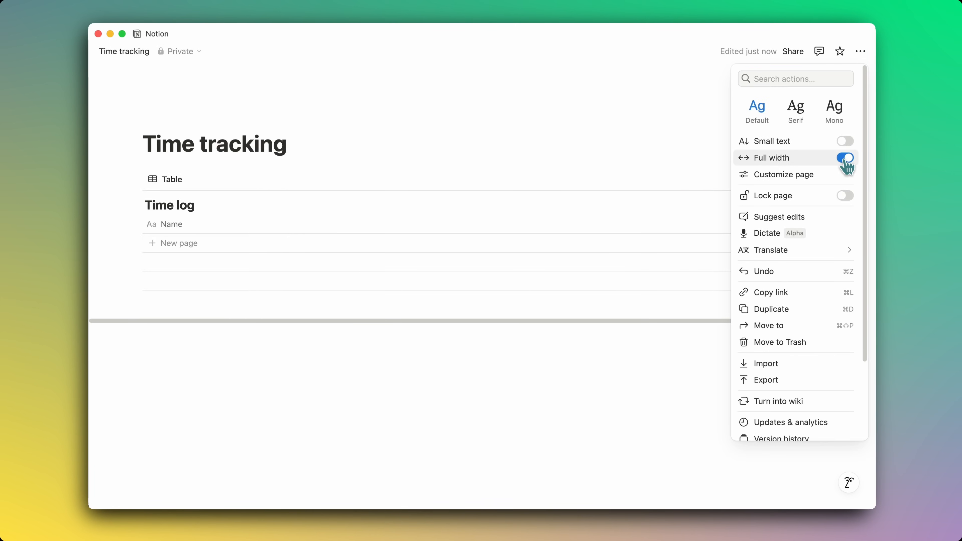
left_click(676, 114)
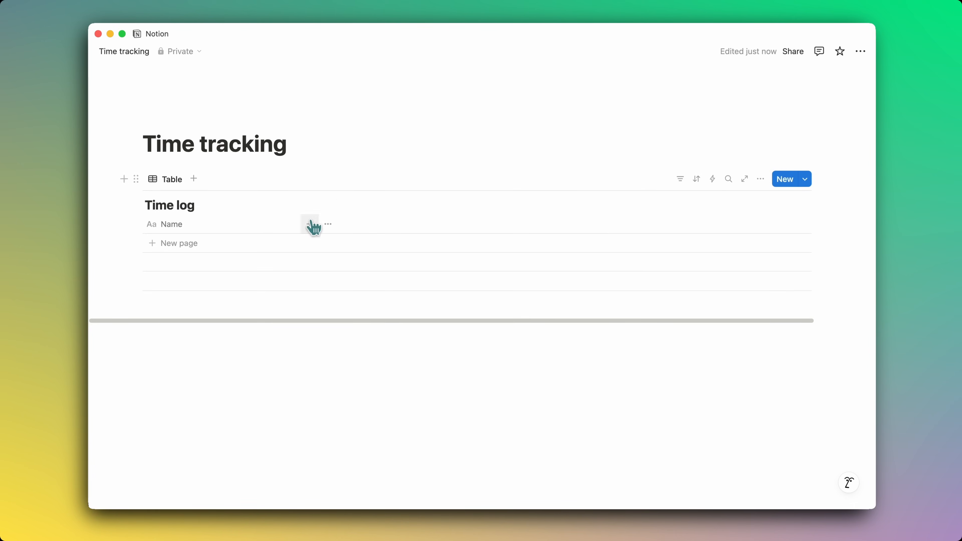
Add a Date property named "Start" to the Time log database and set its date format to Month/Day/Year.
left_click(310, 224)
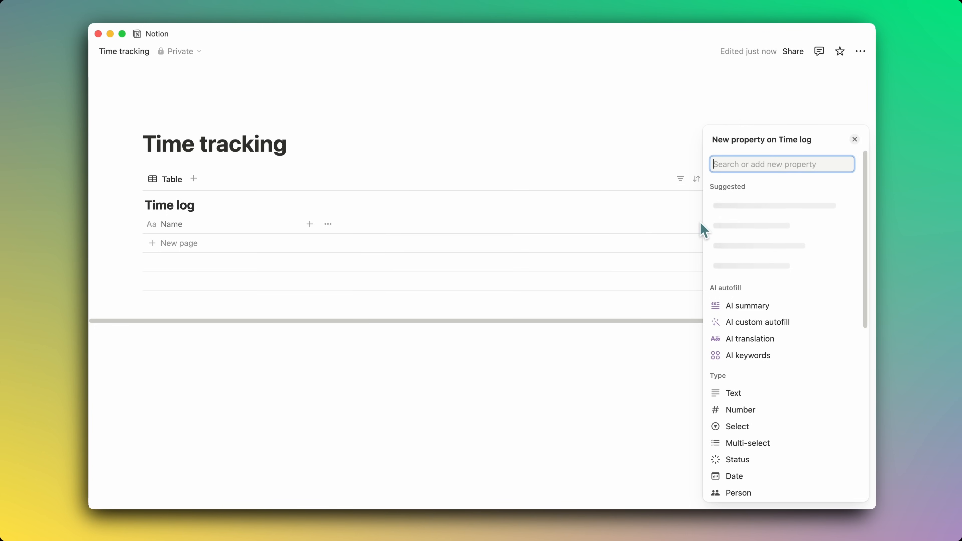
type("Date")
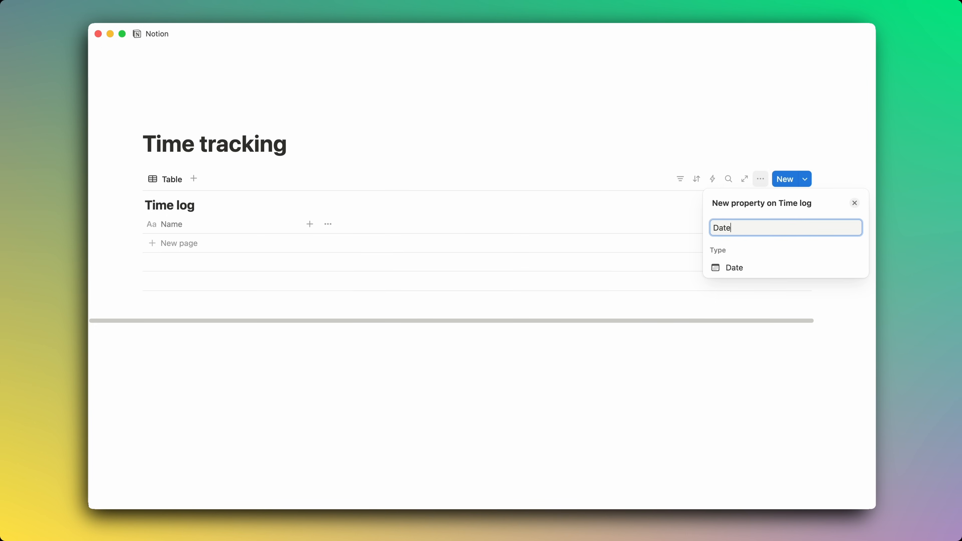
left_click(761, 275)
double_click(746, 230)
type("Start")
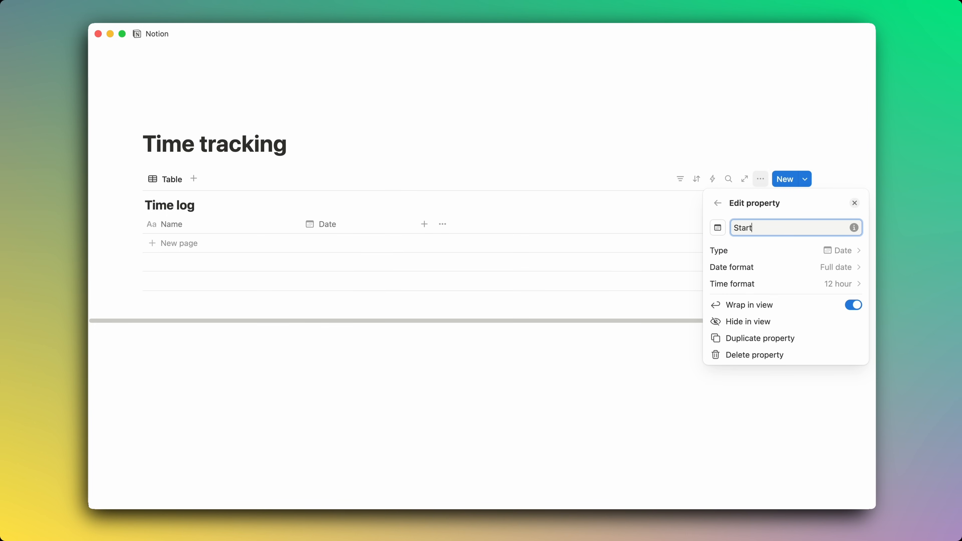
left_click(773, 268)
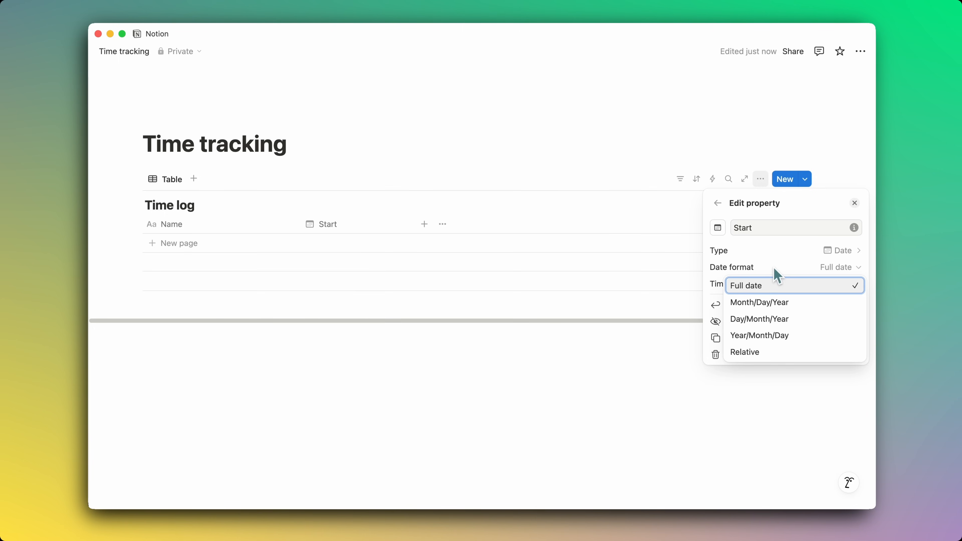
left_click(760, 302)
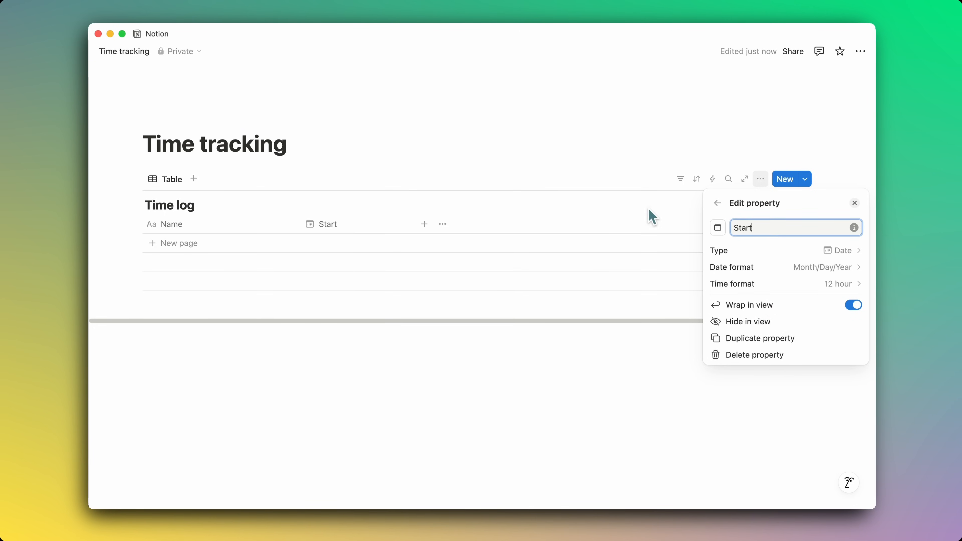
left_click(629, 161)
Duplicate the Start property, rename the copy "End", and check its date format.
left_click(368, 231)
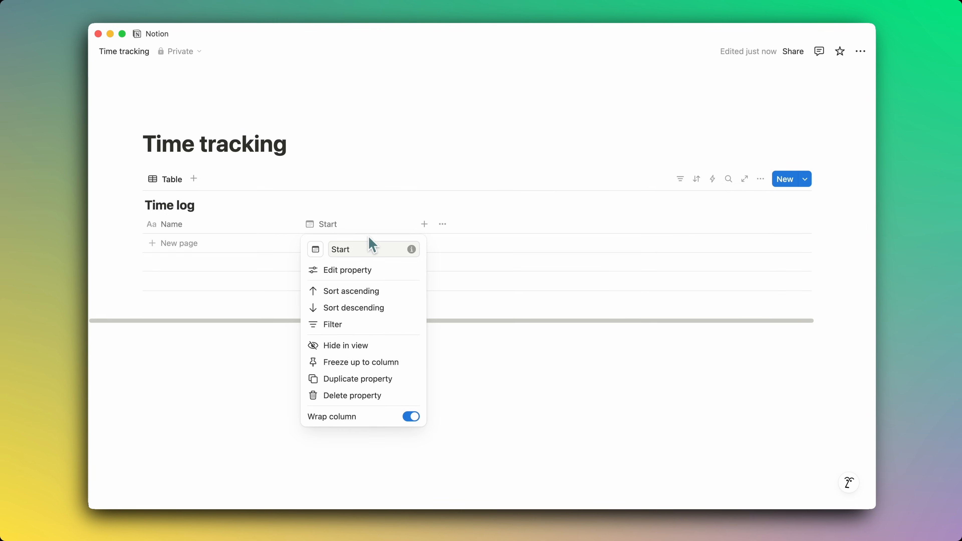
left_click(363, 377)
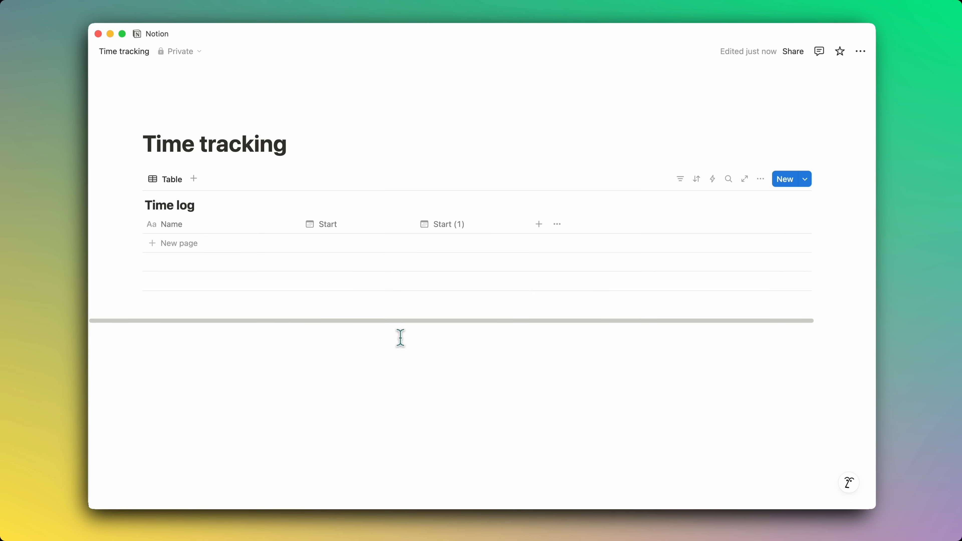
left_click(448, 227)
left_click_drag(491, 253, 450, 255)
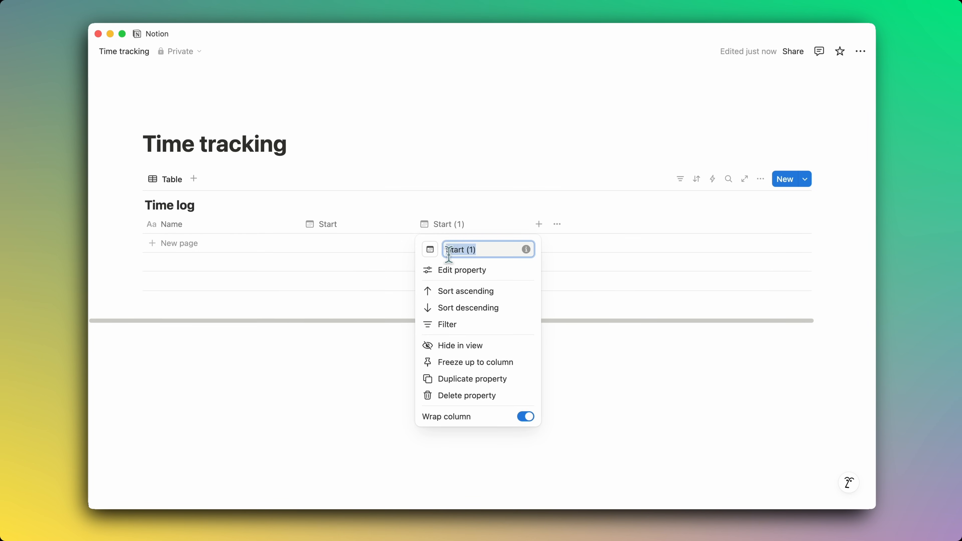
type("End")
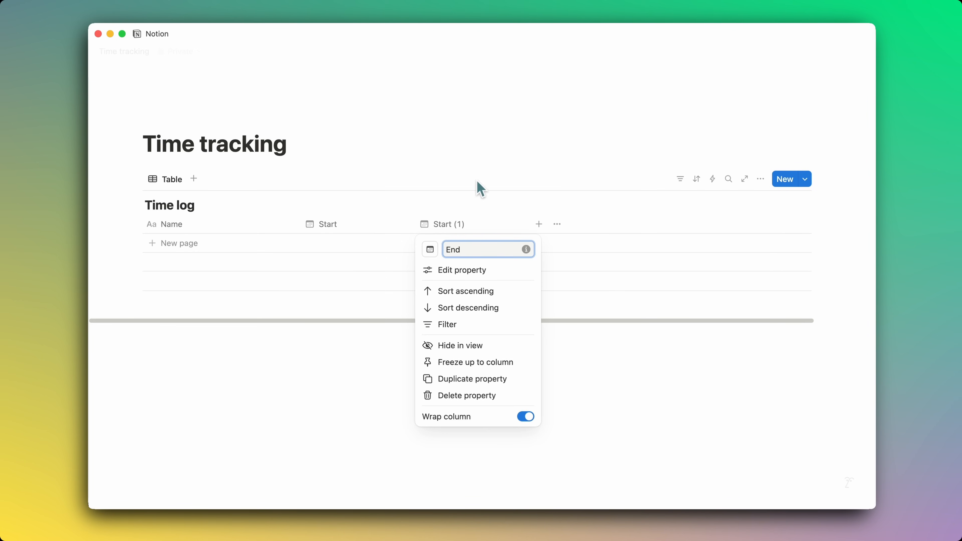
key("Return")
left_click(486, 226)
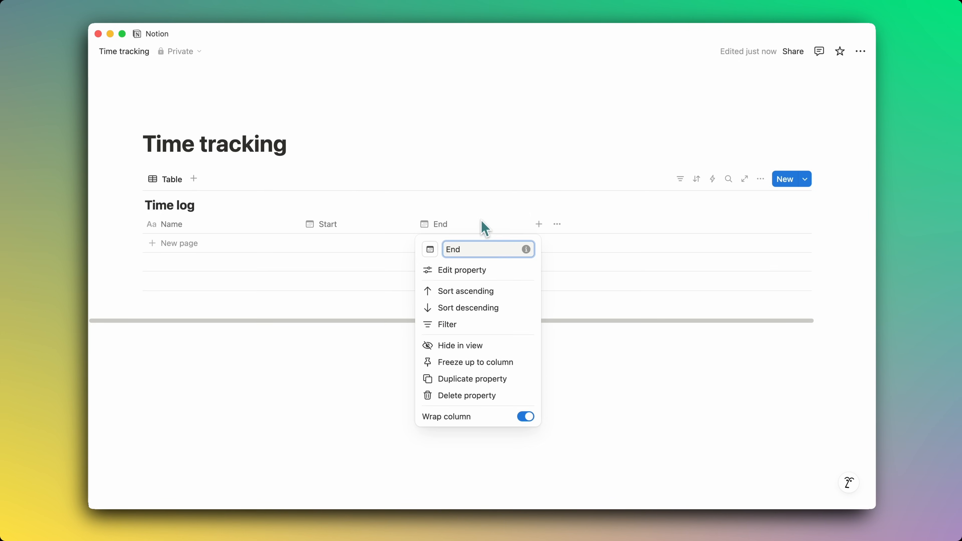
left_click(475, 270)
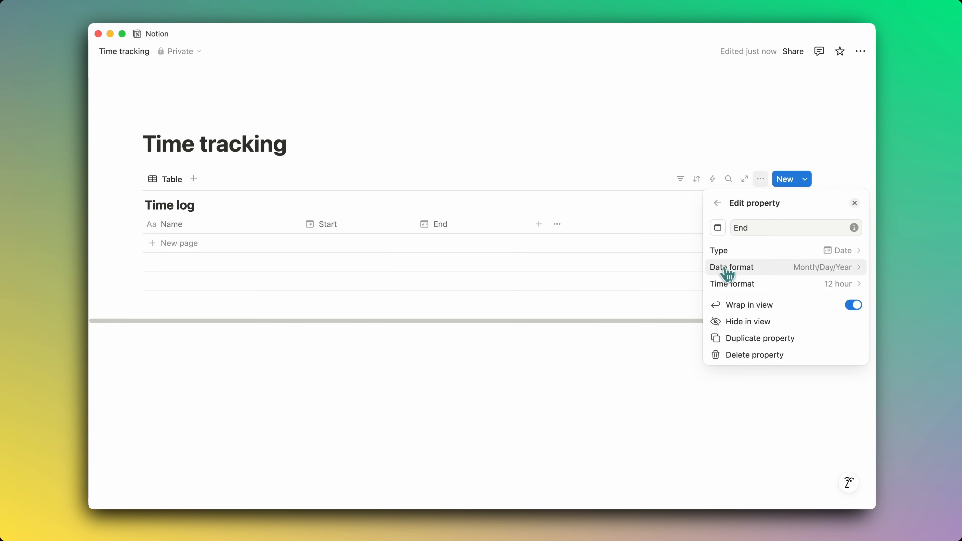
left_click(551, 200)
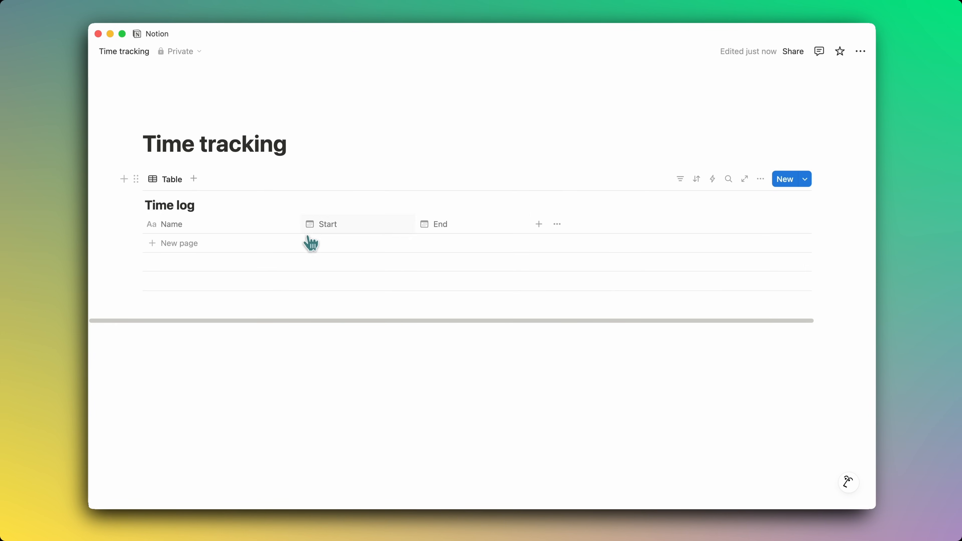
Add a "Work session" entry running from 04/10/2025 1:32 PM to 04/10/2025 2:17 PM.
left_click(288, 245)
type("Work session")
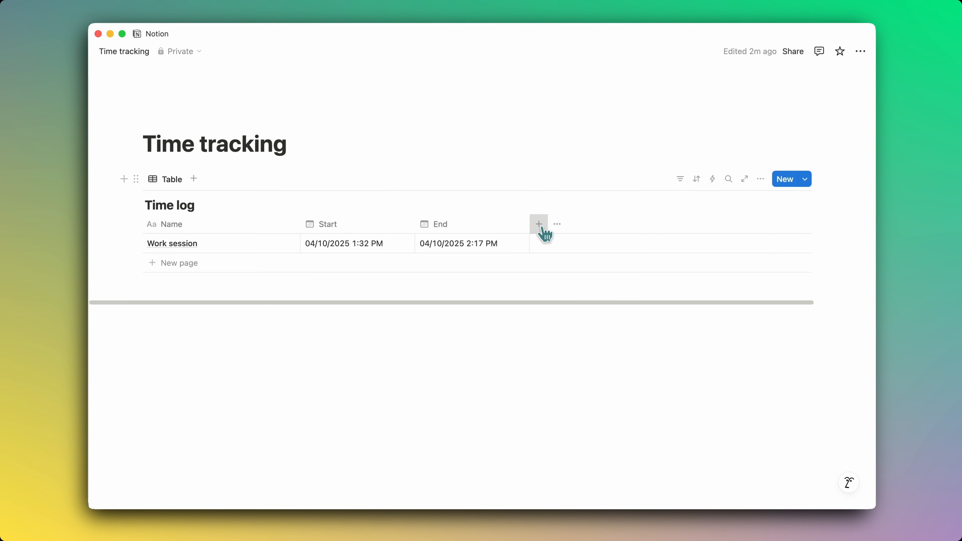
Add a Formula property named "Spent, min" to the Time log database.
left_click(543, 229)
type("form")
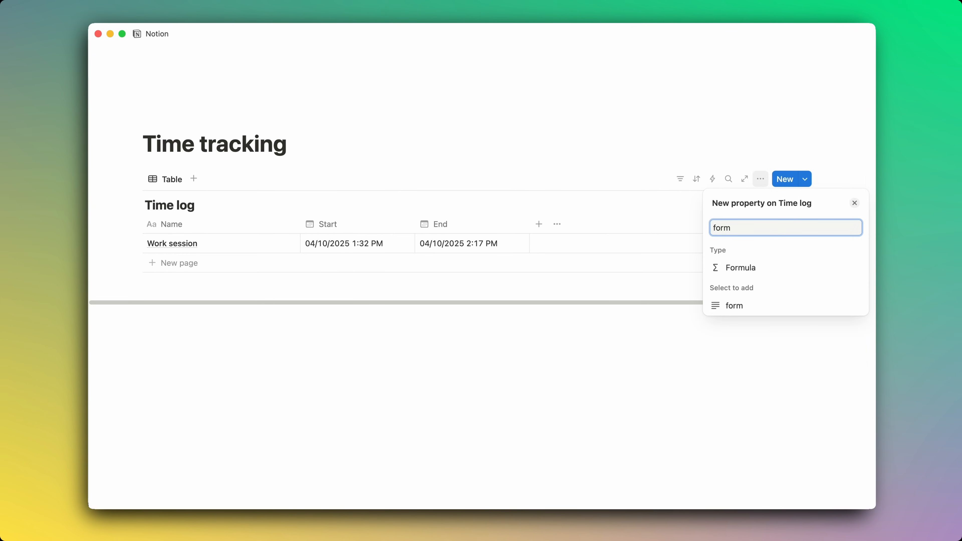
left_click(724, 268)
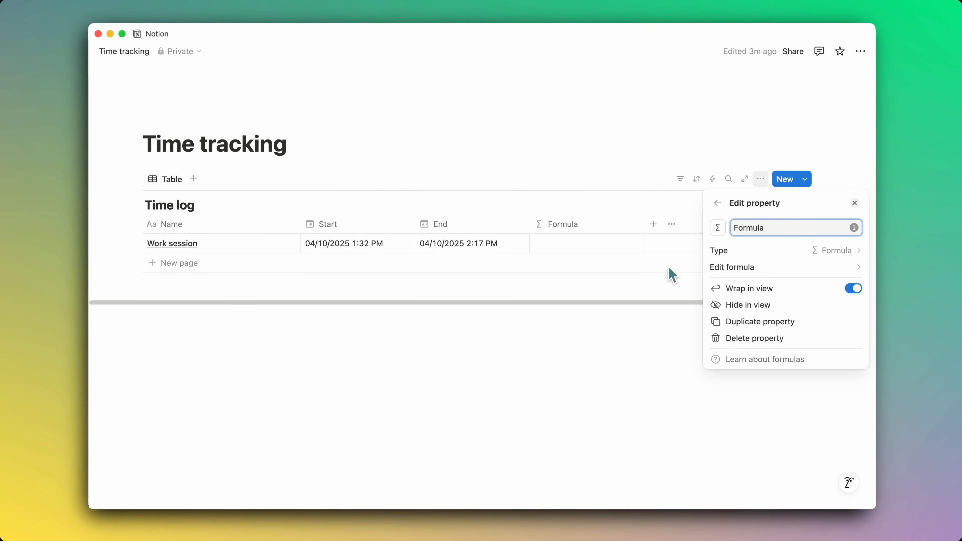
type("S")
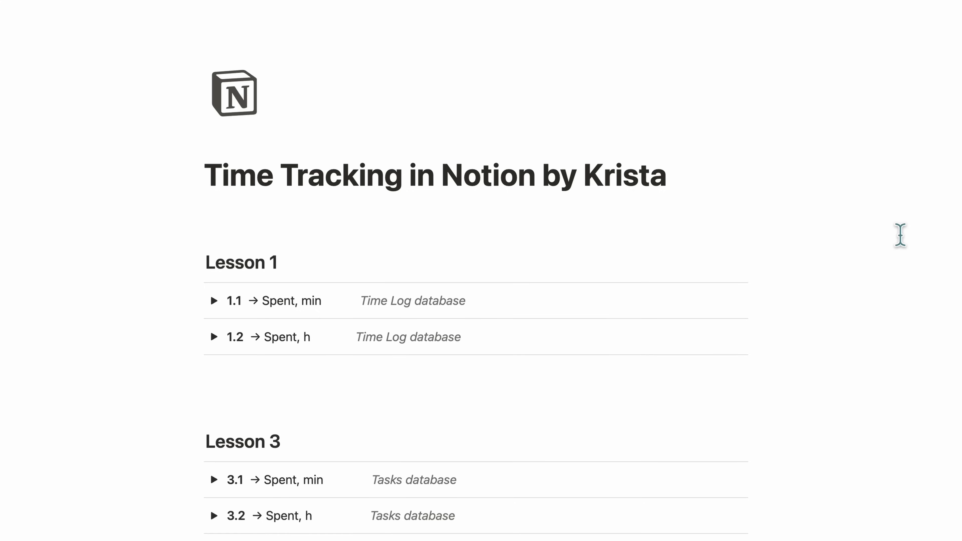
Search the lesson formulas page for "3.4" and expand the Time spent formula entry.
scroll(902, 236, "down", 4)
scroll(902, 236, "down", 10)
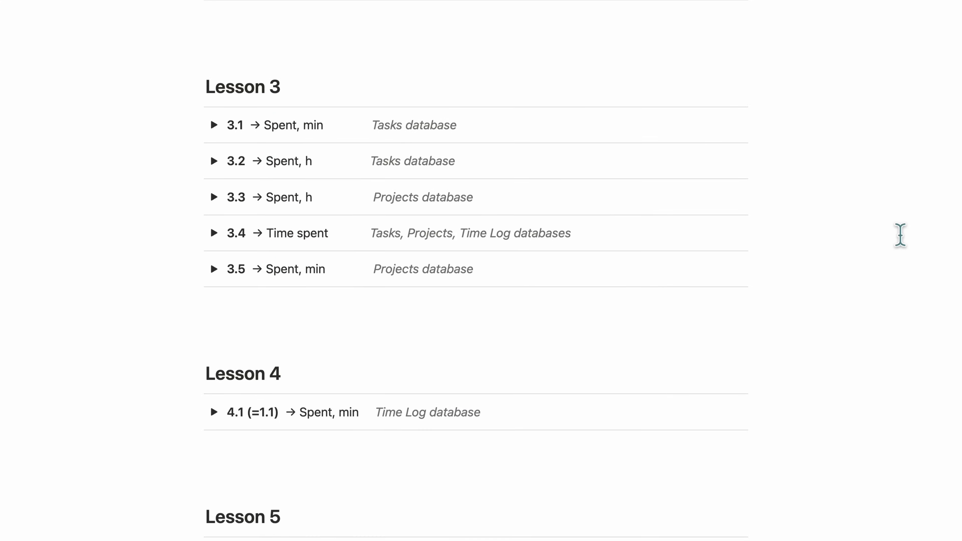
key("super+f")
type("3.4")
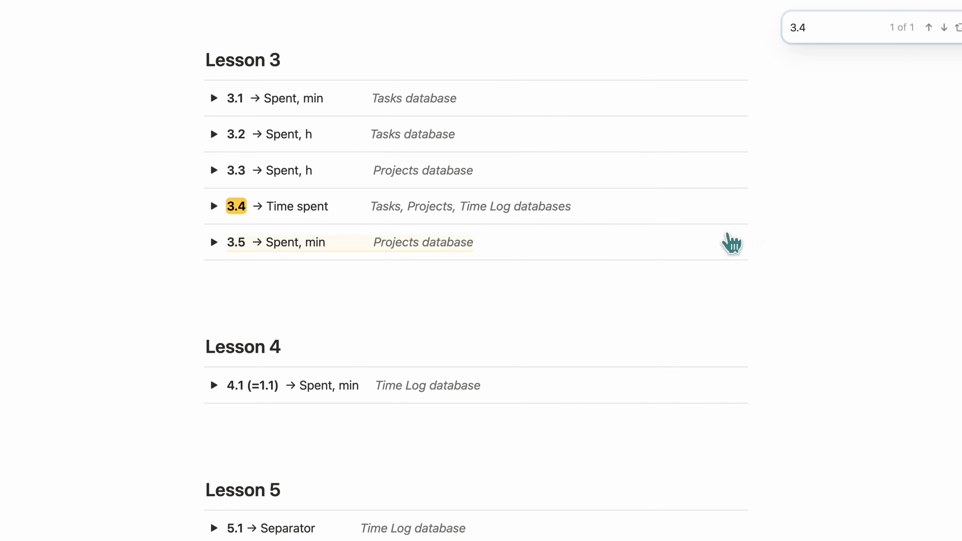
left_click(214, 206)
mouse_move(603, 266)
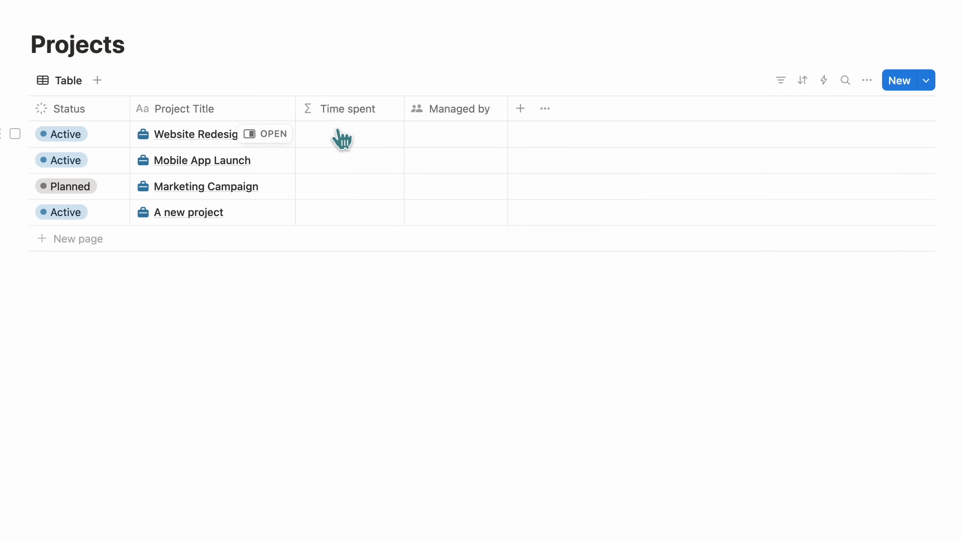
Fill the Projects database's Time spent property with the lets() formula using Spent, min, 8 hours per day and orange color, and save it.
left_click(342, 139)
type("lets(   timeMin, Spent, min,   hoursInDay, 8,   color, \"orange\",    days, (timeMin /(60*hoursInDay)).floor(),   hours, ((timeMin - (days * hoursInDay * 60)) / 60).floor(),   mins, timeMin - (days * hoursInDay * 60) - (hours * 60),    if (days > 0, (days + \"d  \").style(\"b,\" + color), \"\")   +  if (hours > 0 or (days > 0 and mins > 0),  (hours + \"h  \").style(\"b,\" + color), \"\")   +  if (mins > 0,  (mins + \"m \").style(\"b,\" + color), \"\")  )")
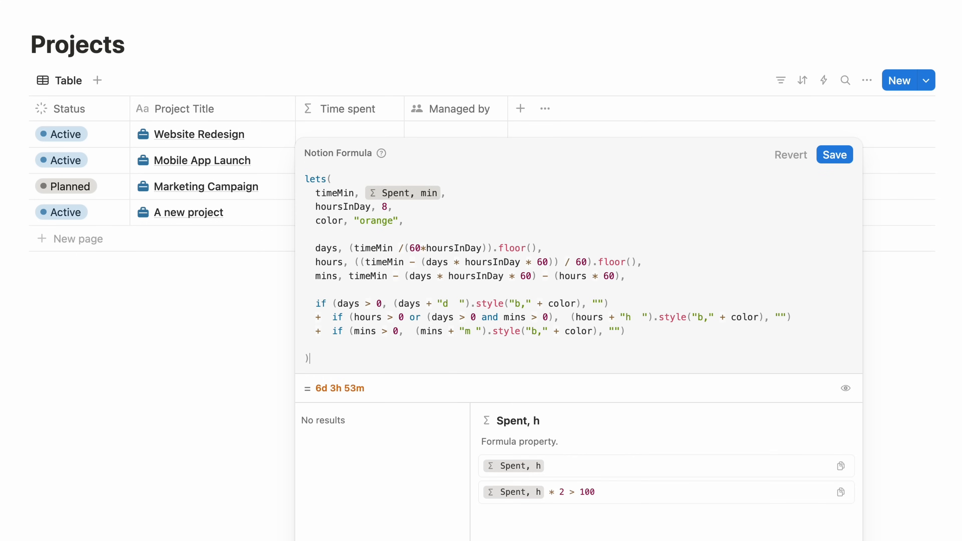
left_click(824, 157)
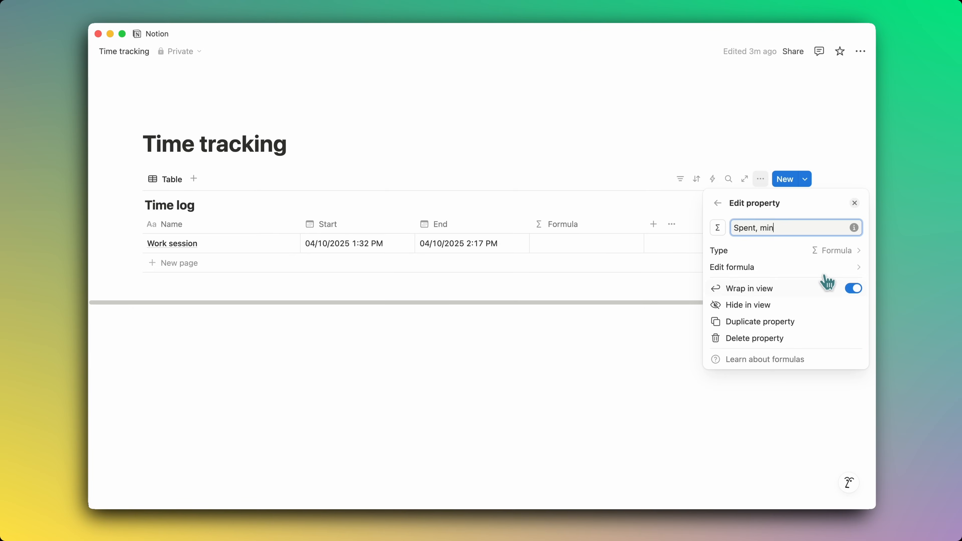
Set the Spent, min formula to dateBetween(End, Start, "minutes") and save it.
left_click(823, 268)
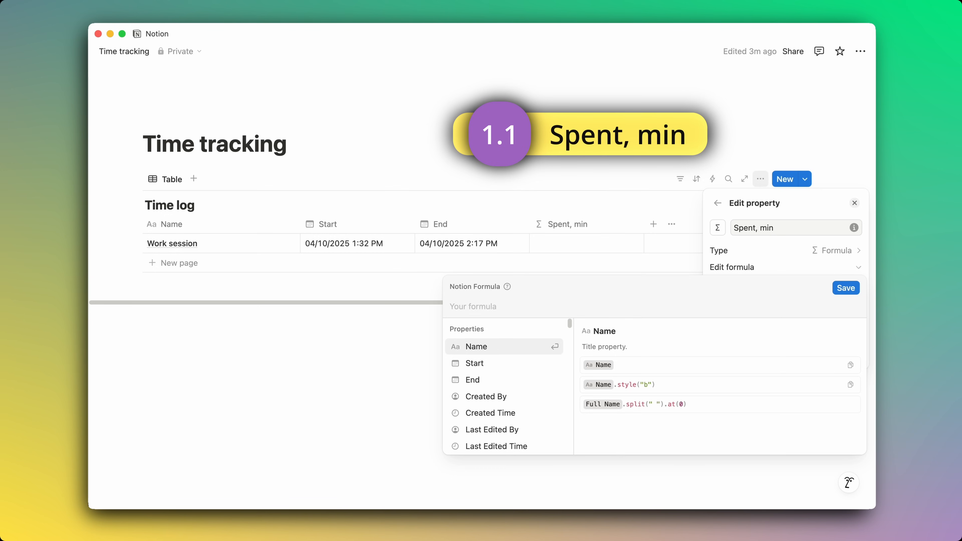
type("dateB")
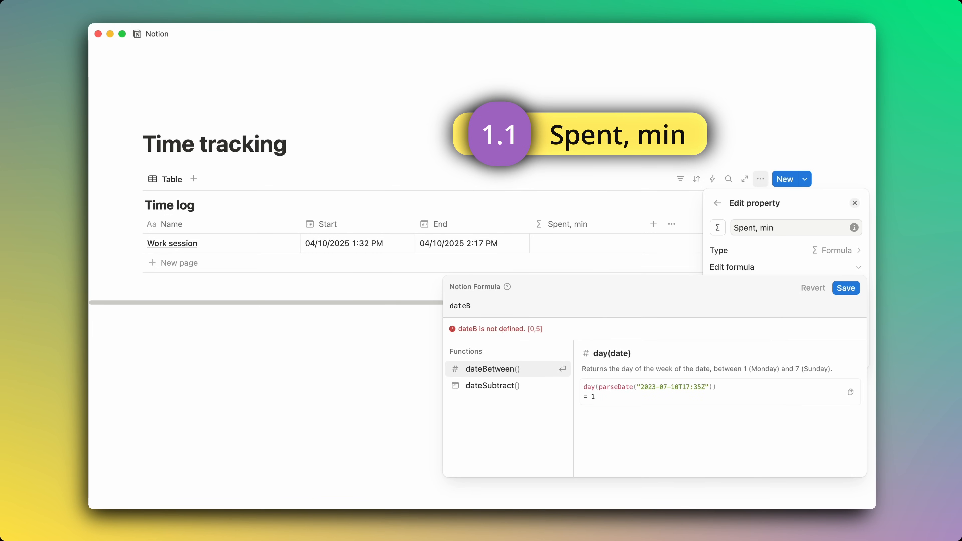
left_click(518, 375)
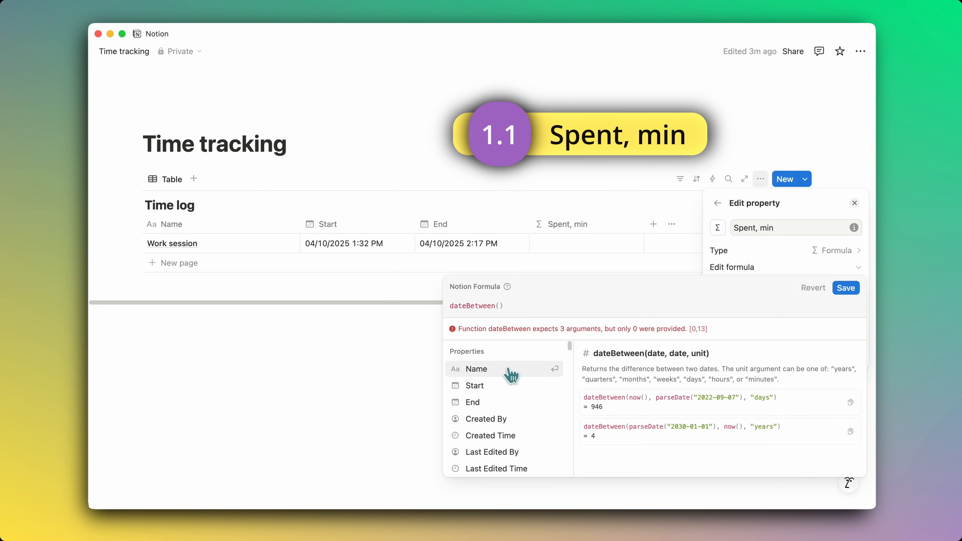
type("End")
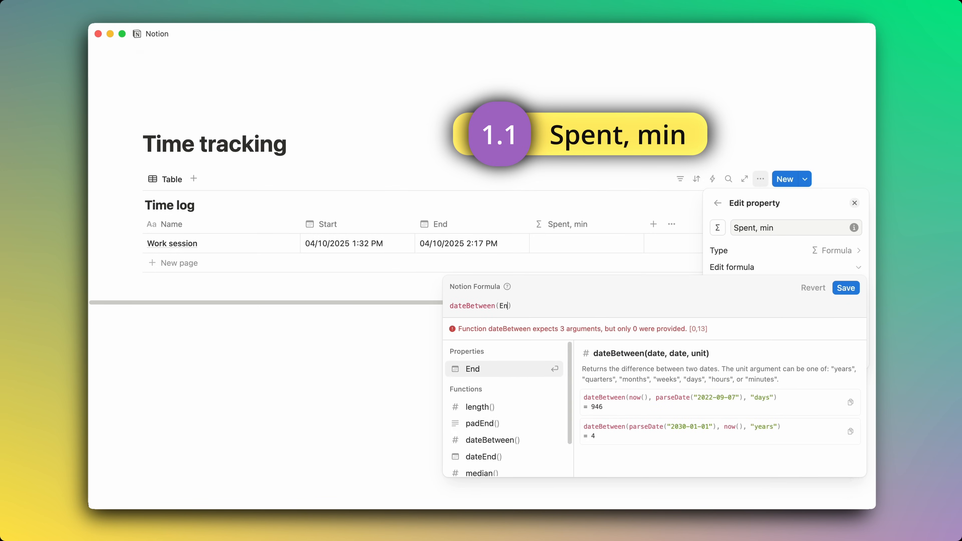
key("Return")
type(", ")
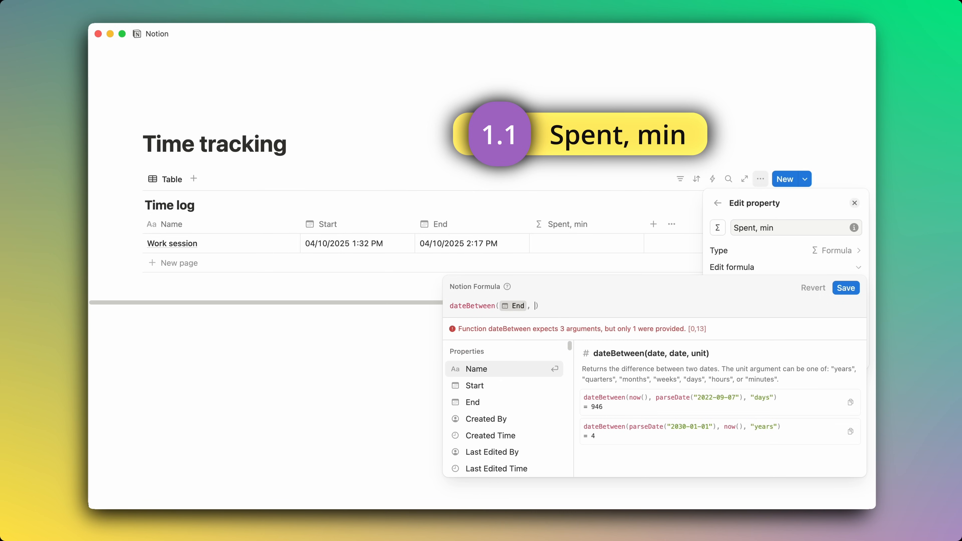
type("Star")
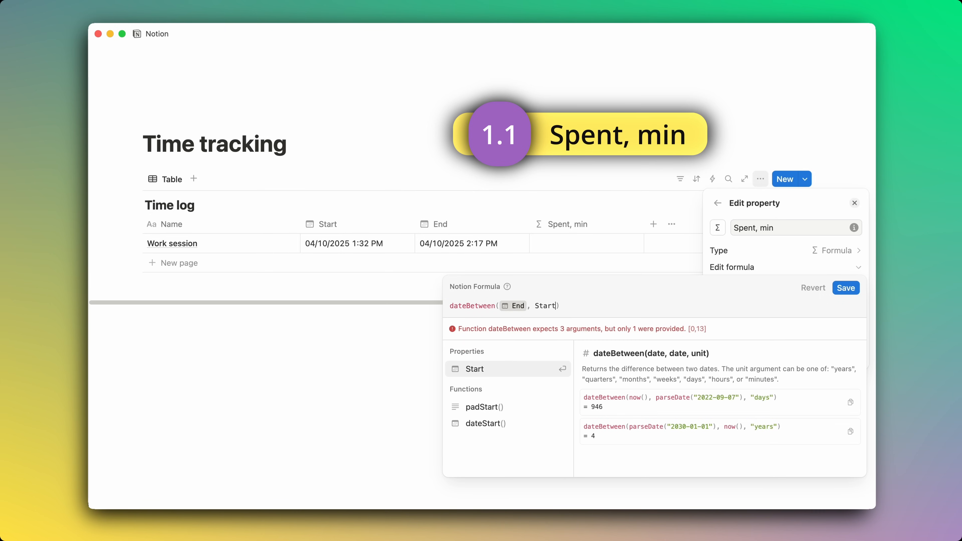
type("t")
key("Return")
type(", \"mi")
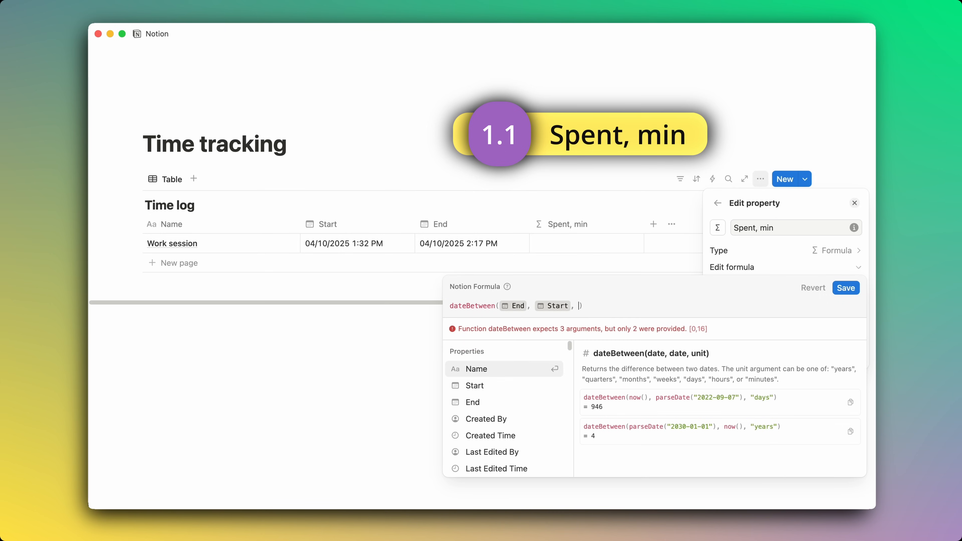
type("nutes\"")
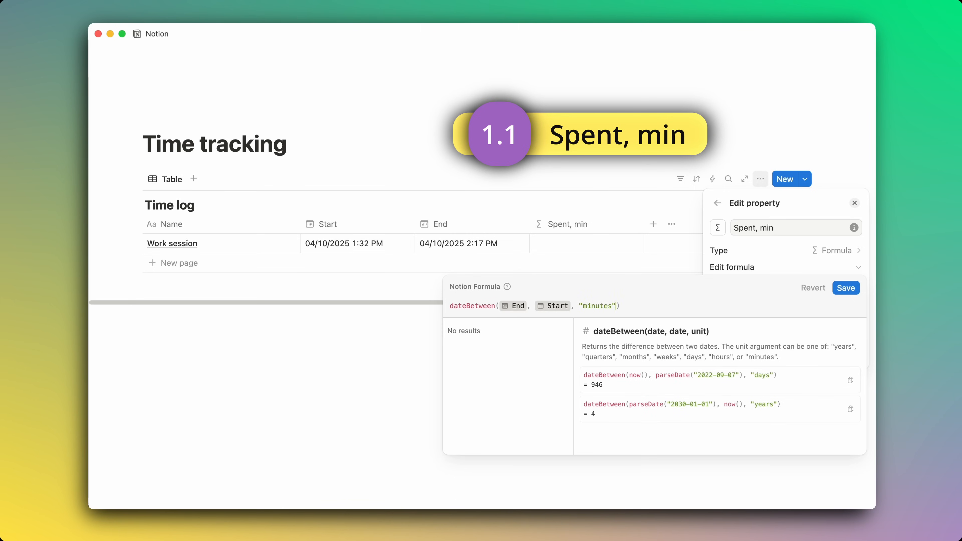
left_click(846, 289)
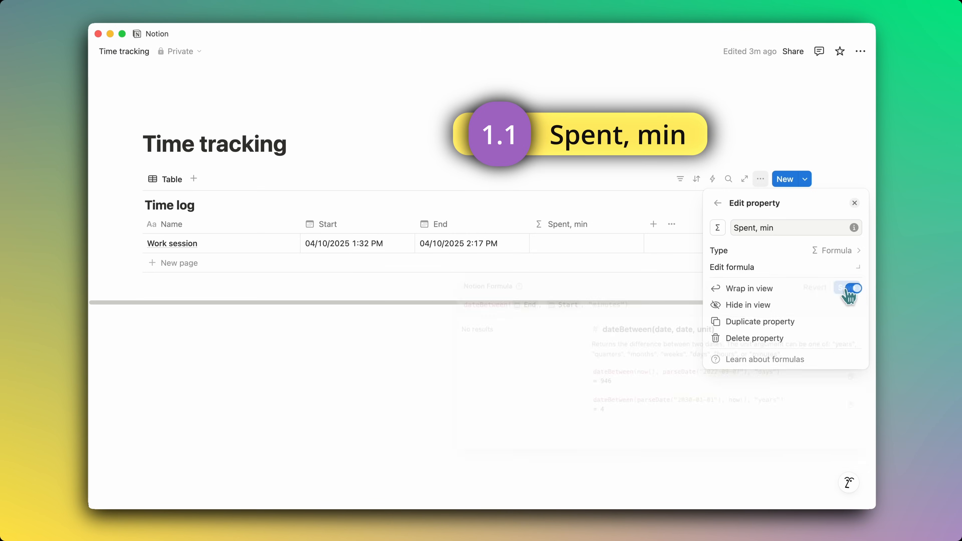
left_click(648, 176)
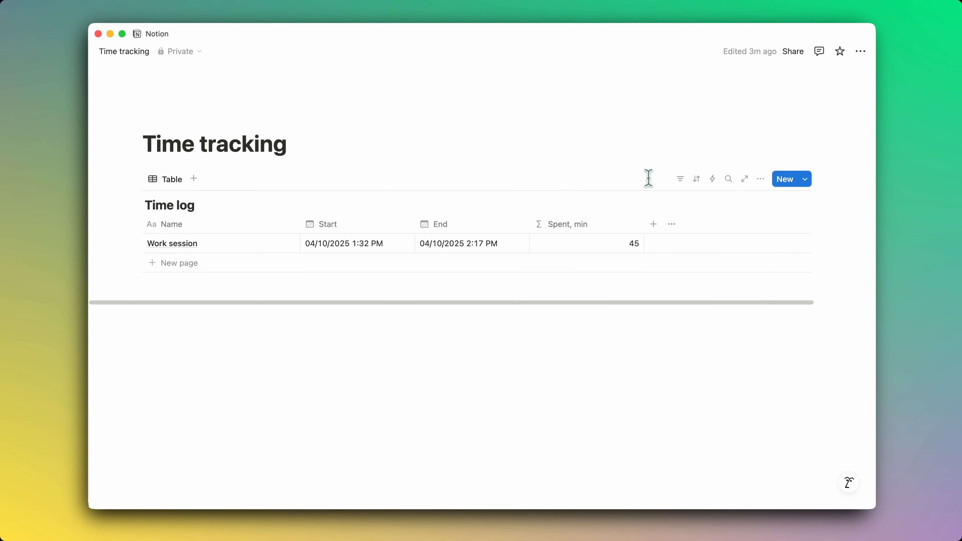
Change the Work session entry's End time to 2:20 PM.
left_click(471, 245)
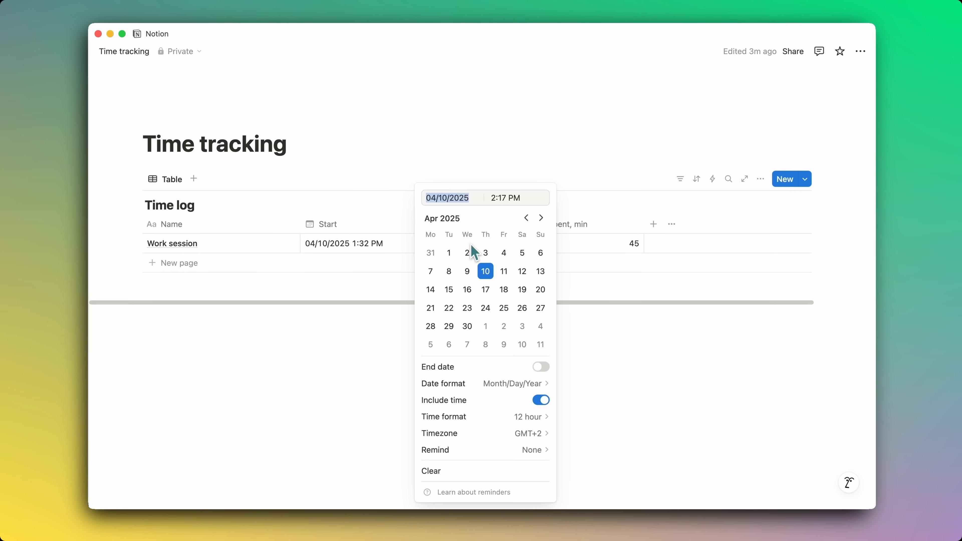
left_click(508, 198)
key("BackSpace")
type("20")
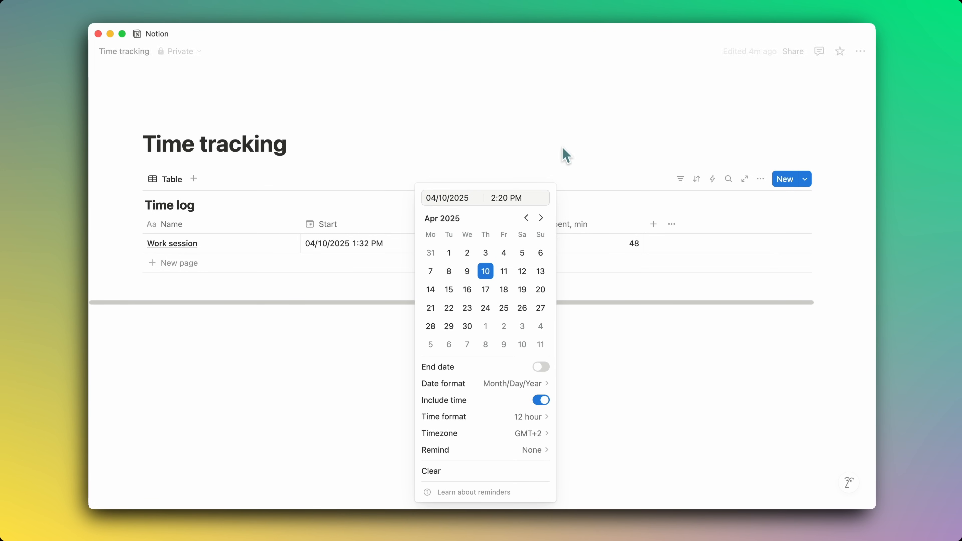
key("Return")
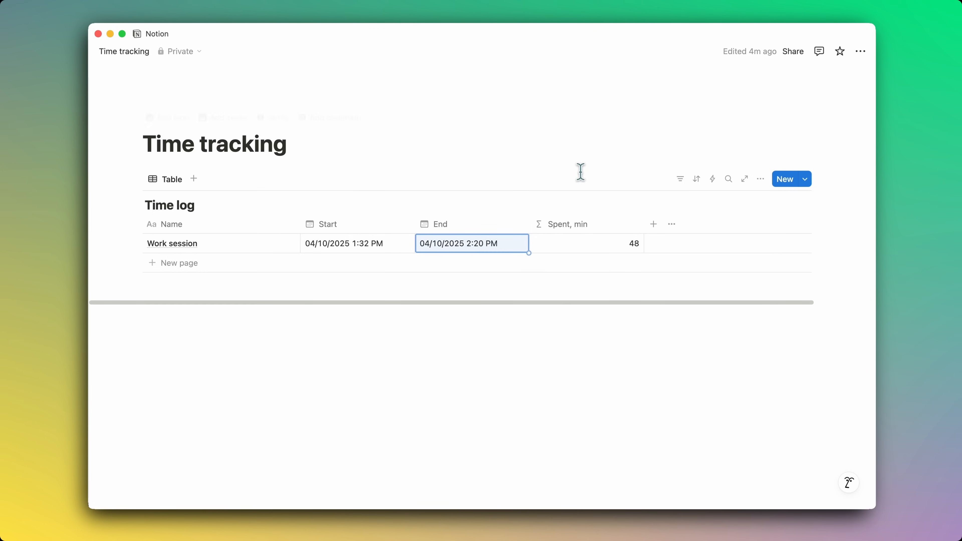
Narrow the Spent, min column and add a Formula property named "Spent, h" to the Time log database.
left_click_drag(644, 224, 599, 230)
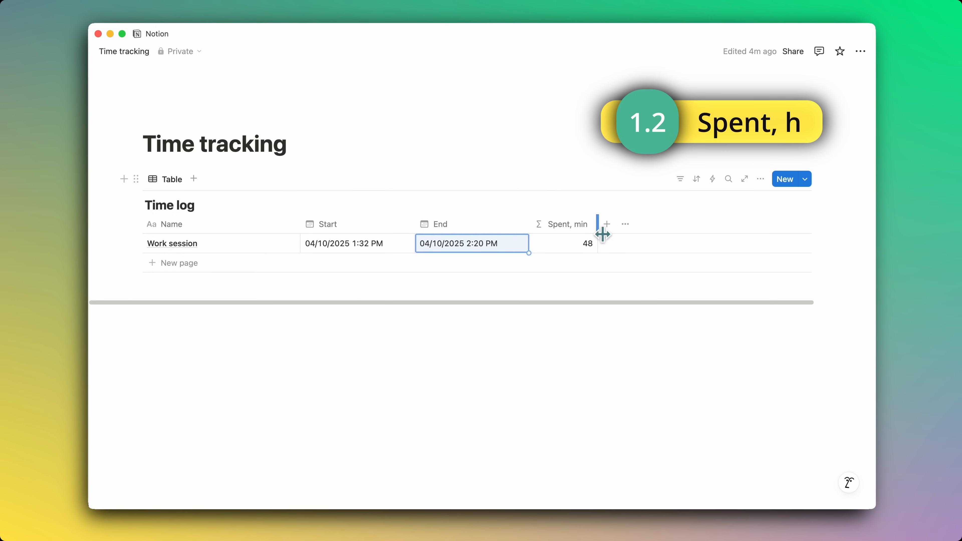
left_click(607, 224)
type("form")
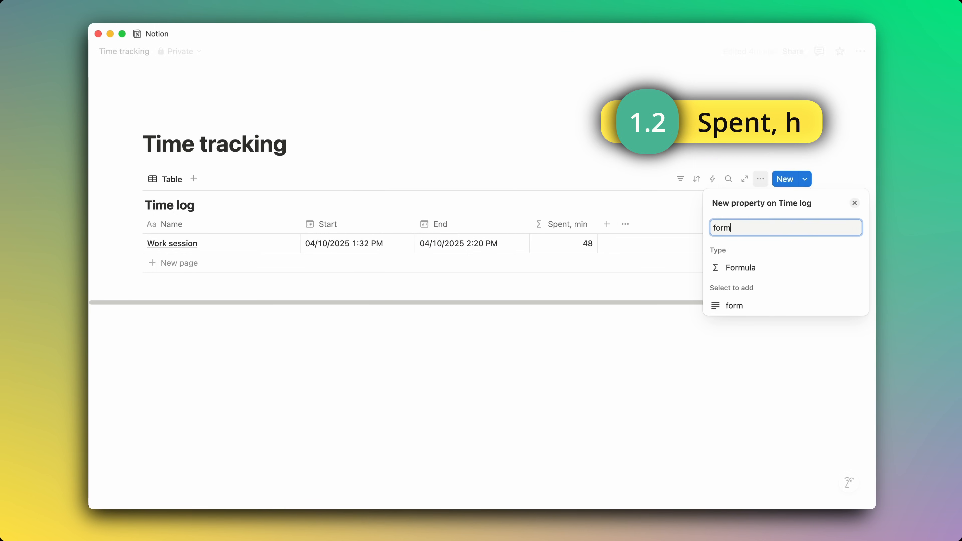
left_click(739, 267)
double_click(756, 233)
type("Spent, h")
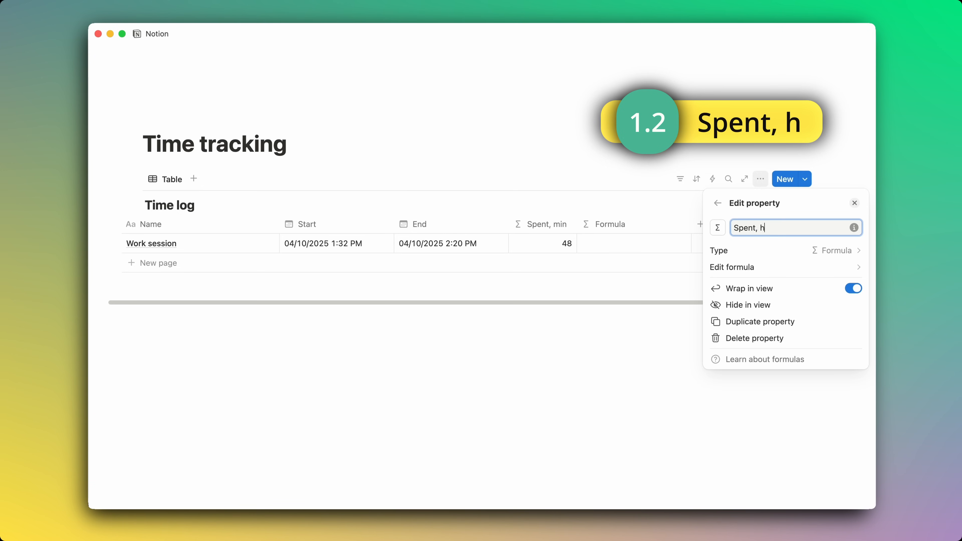
Set the Spent, h formula to the Spent, min property divided by 60 and save it.
left_click(760, 268)
type("Sp")
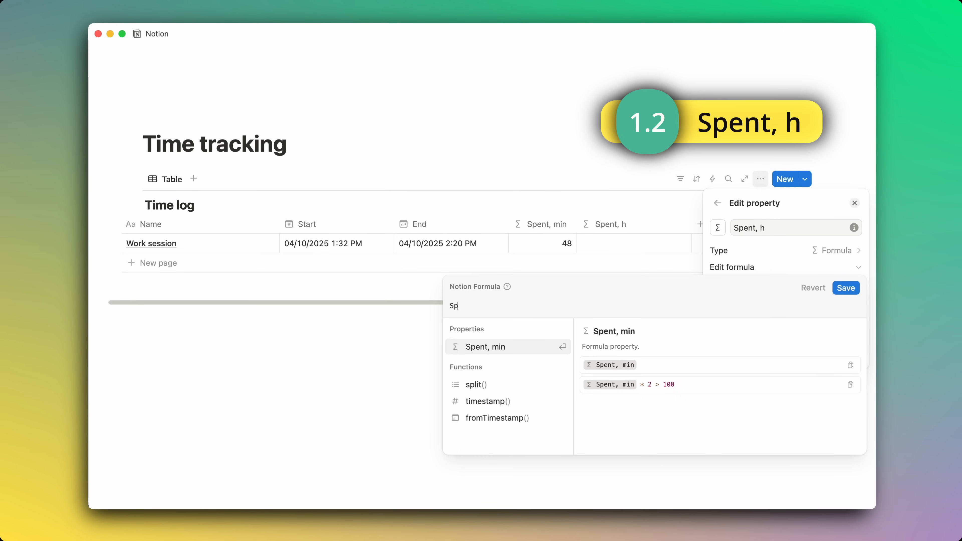
left_click(540, 369)
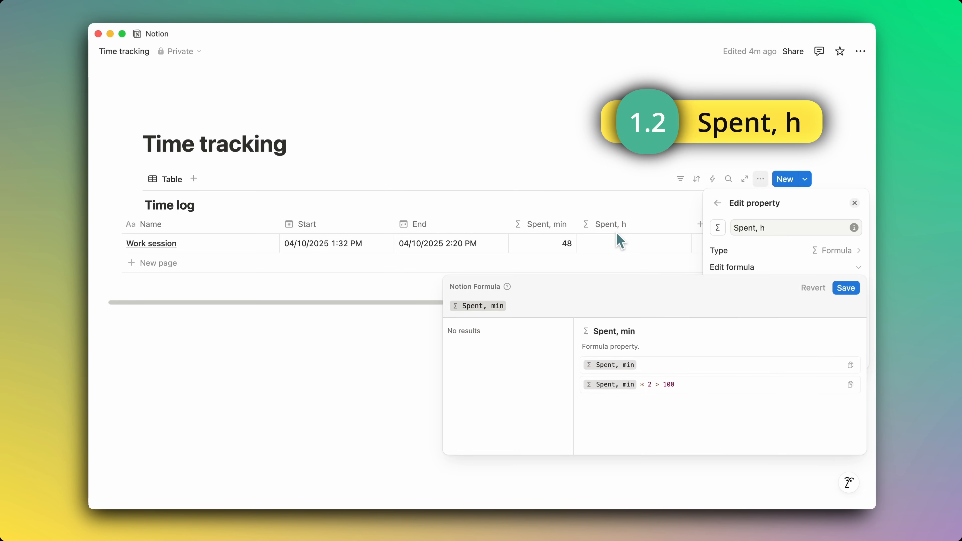
type("/60")
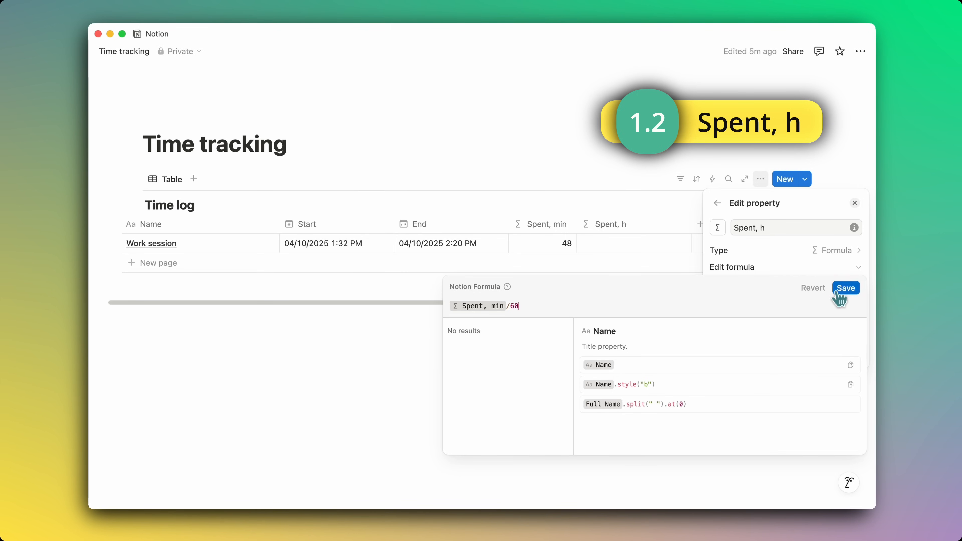
left_click(846, 288)
Set the Spent, h property to show 2 decimal places and close its settings.
left_click(847, 301)
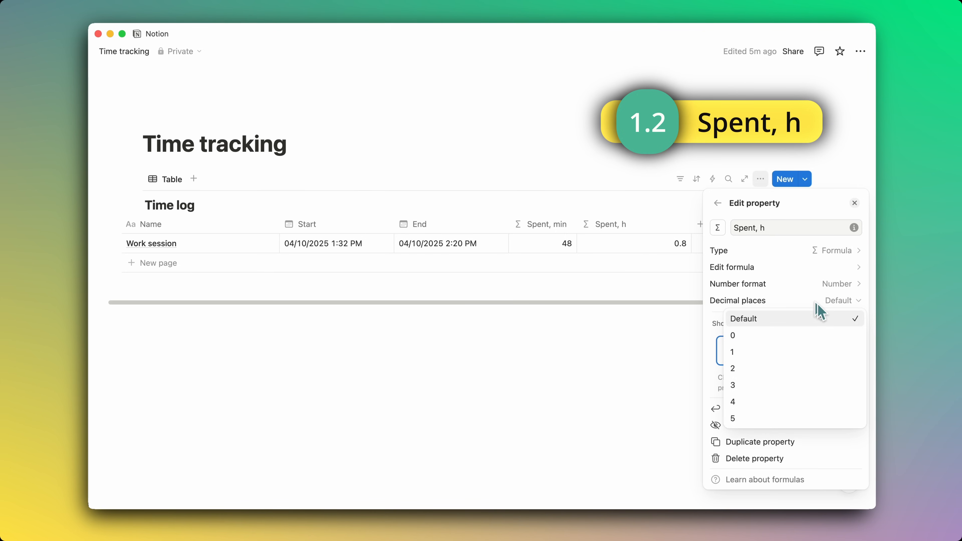
left_click(773, 372)
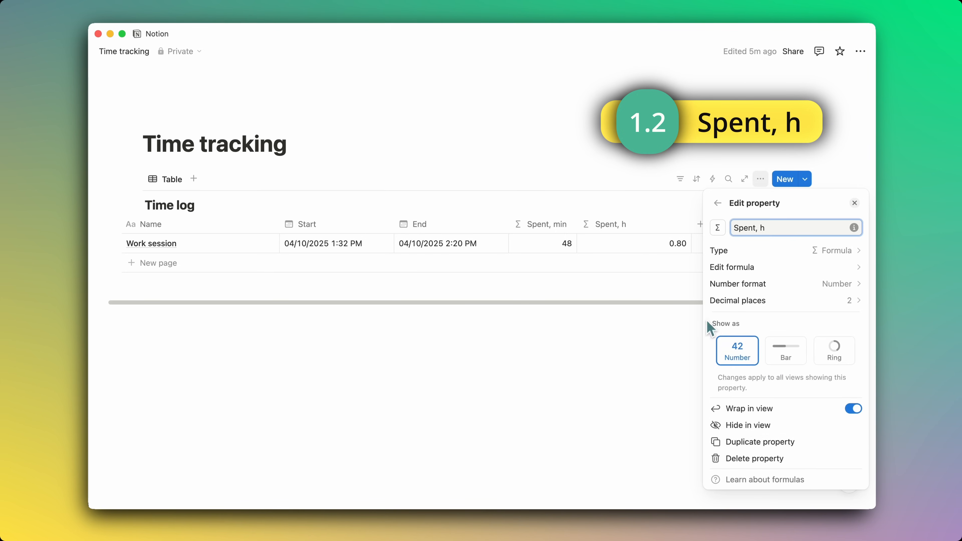
left_click(643, 185)
Narrow the Spent, h, Name, Start and End columns of the Time log table to fit their contents.
left_click_drag(693, 227, 644, 226)
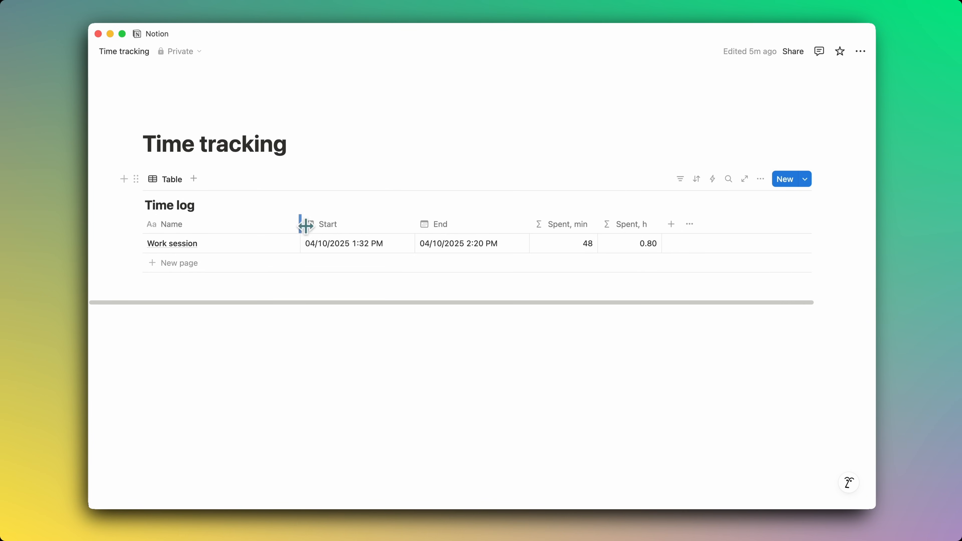
left_click_drag(302, 227, 240, 227)
left_click_drag(456, 223, 443, 223)
left_click_drag(348, 224, 334, 224)
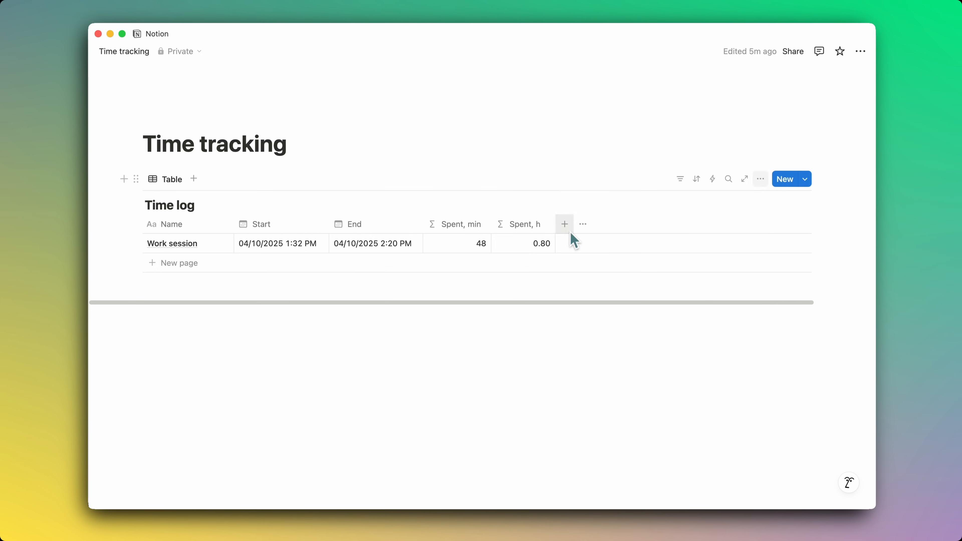
Add a Select property named "Status" to the Time log database.
left_click(565, 224)
type("Sele")
key("Down")
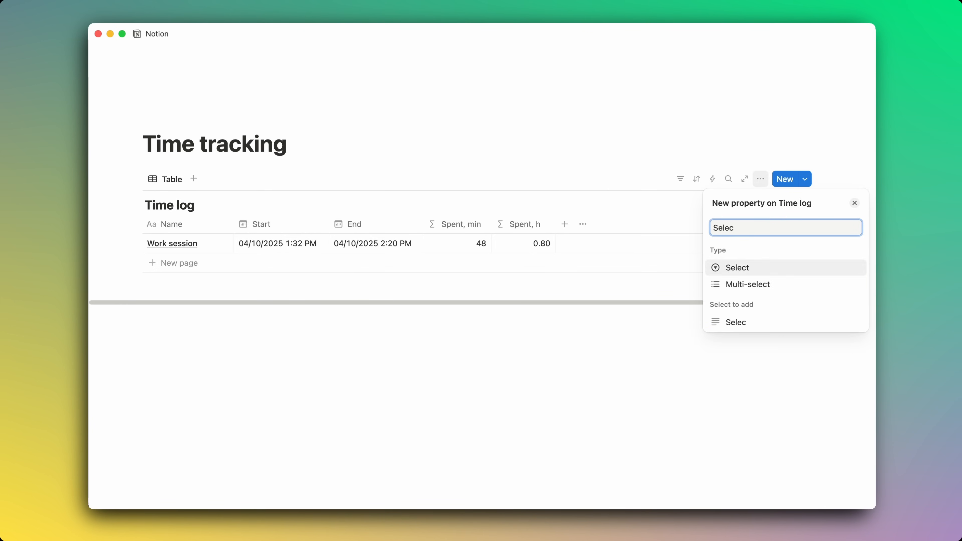
key("Return")
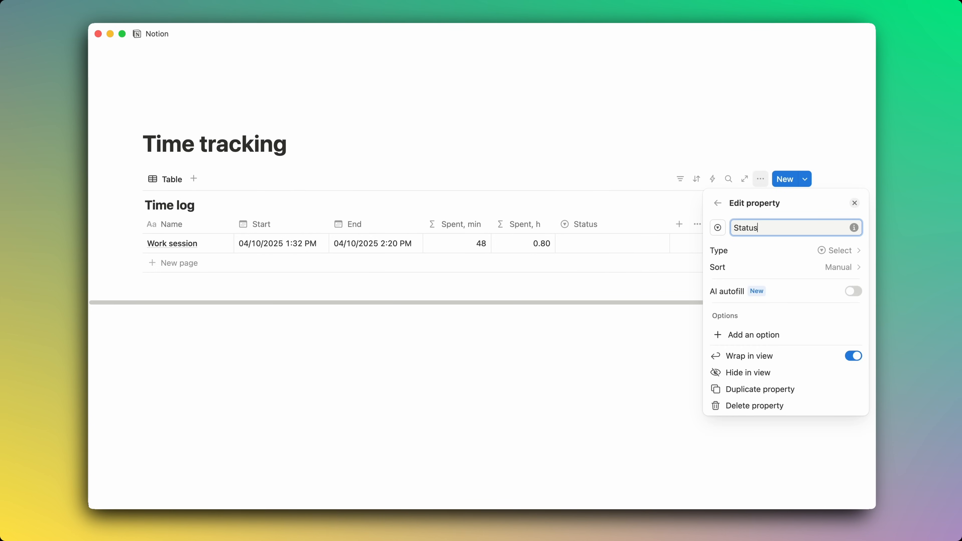
left_click(490, 190)
Create the Status options "Active" and "Completed" from the Work session entry, leaving it set to Completed.
left_click(601, 245)
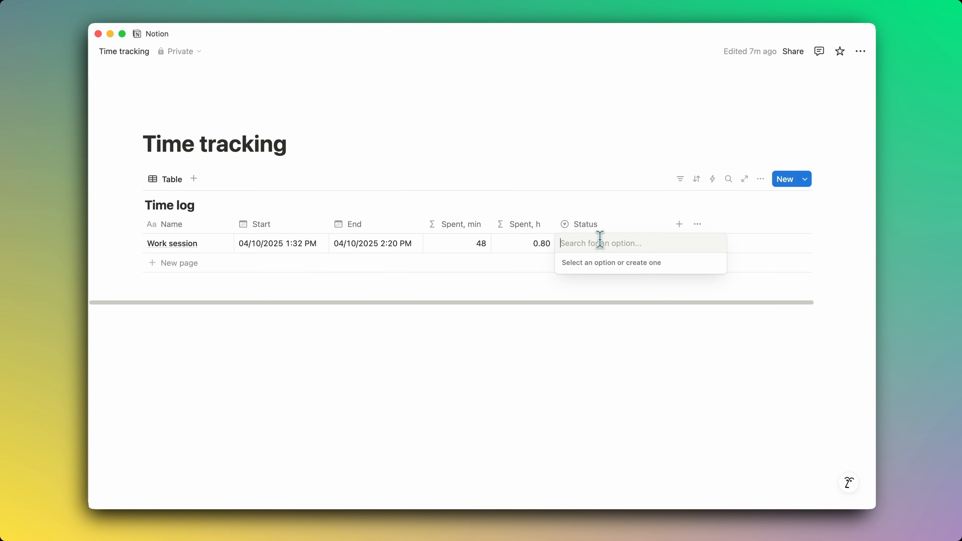
type("Active")
key("Return")
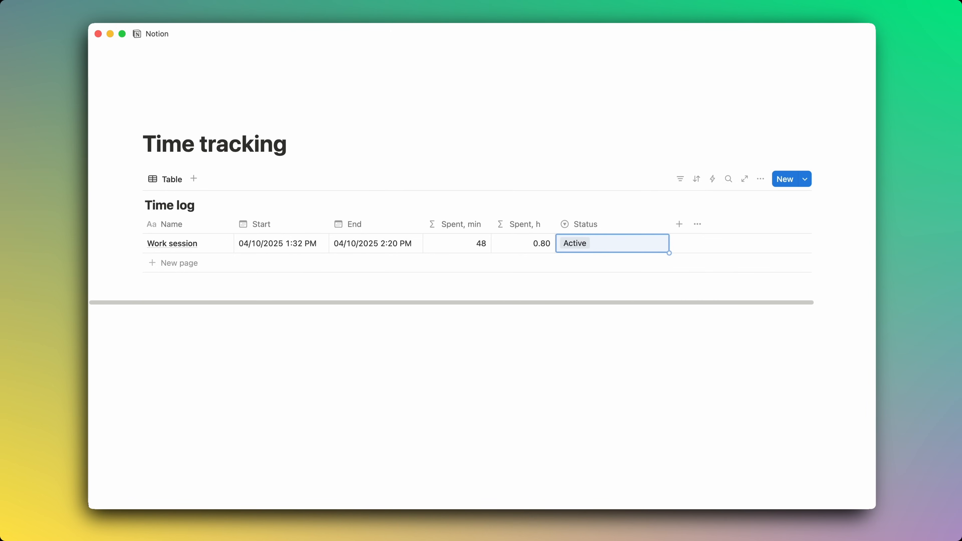
left_click(606, 249)
type("Com")
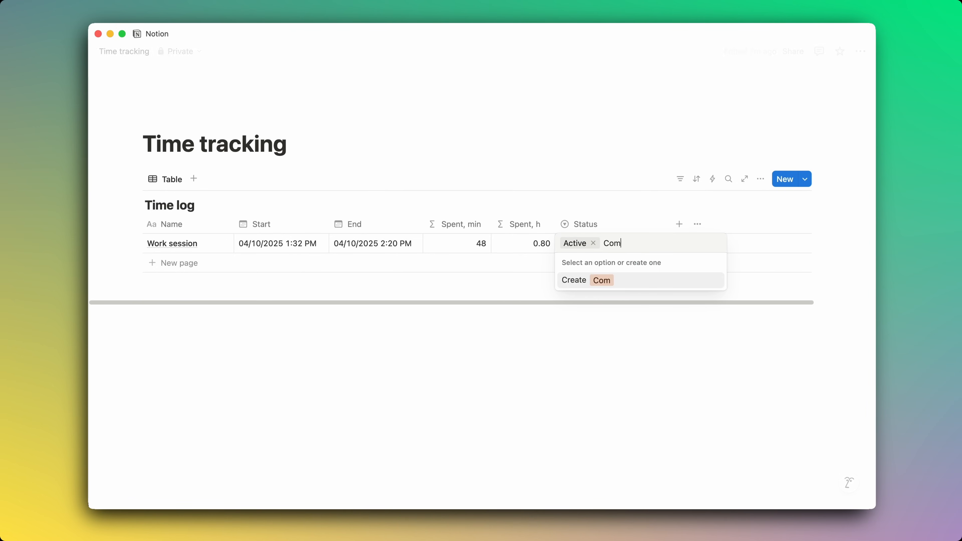
type("pleted")
key("Return")
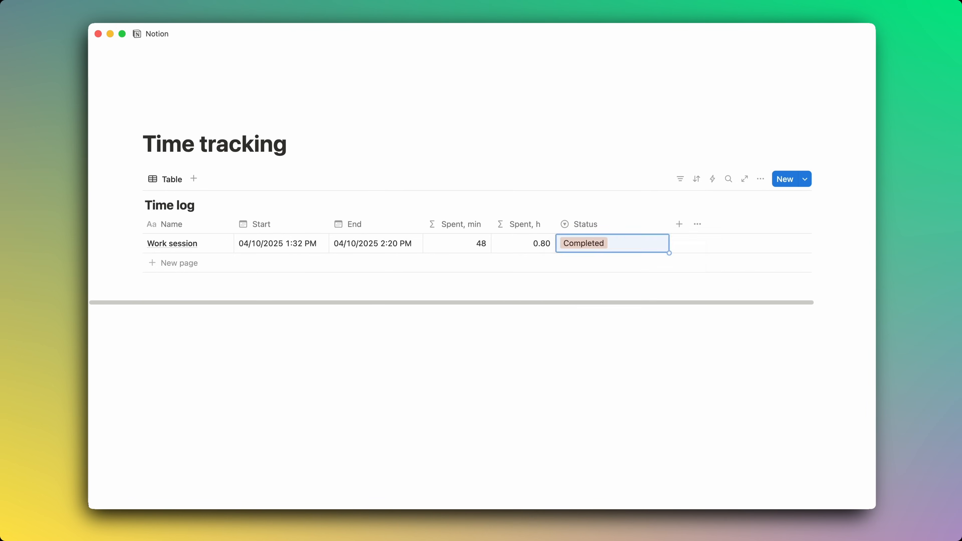
Color the Status option Completed gray and Active yellow, and narrow the Status column to fit its contents.
left_click(618, 228)
left_click(623, 270)
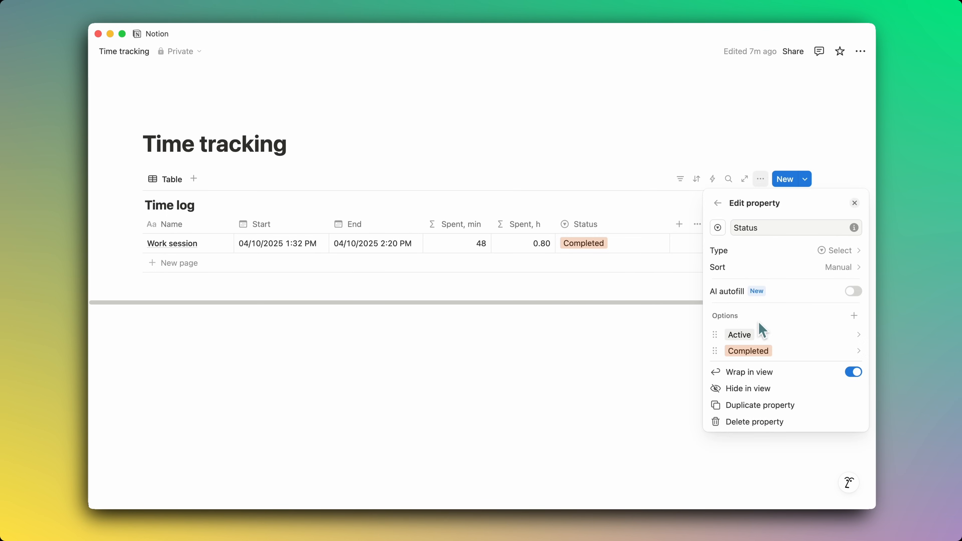
left_click(805, 356)
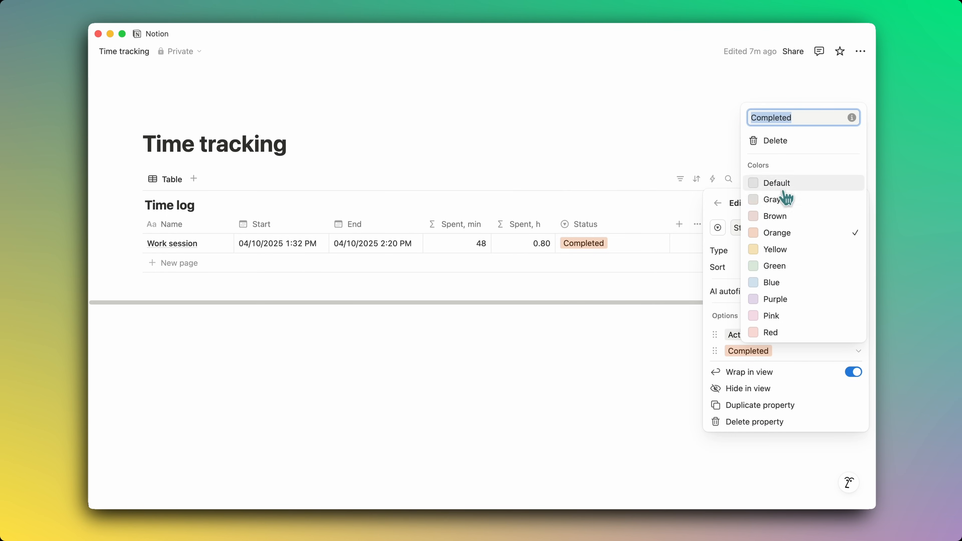
left_click(784, 199)
left_click(736, 336)
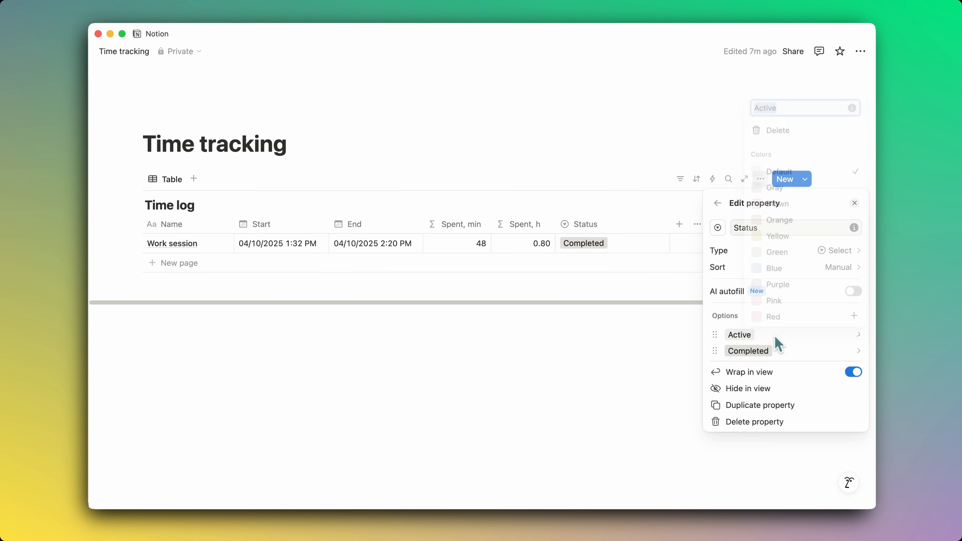
left_click(776, 336)
left_click(786, 234)
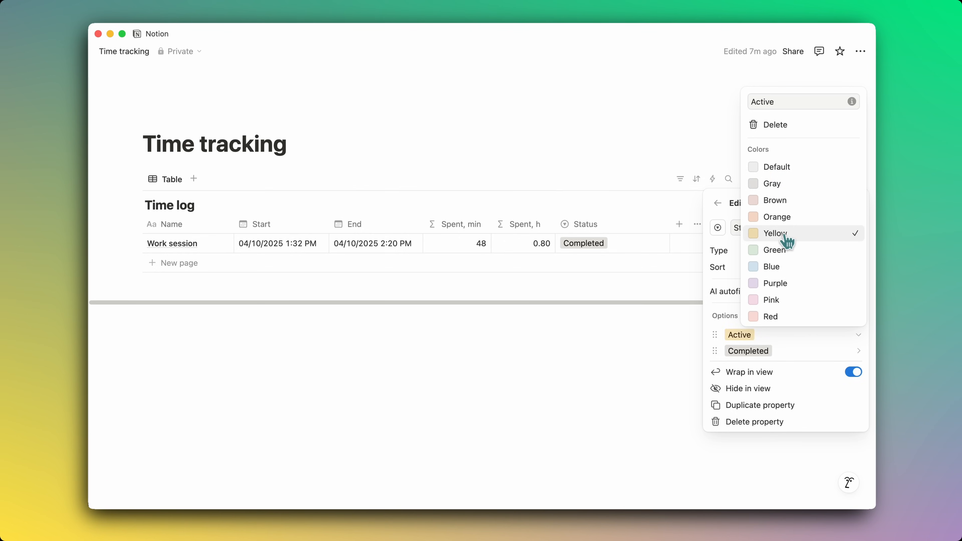
left_click(725, 273)
left_click(692, 347)
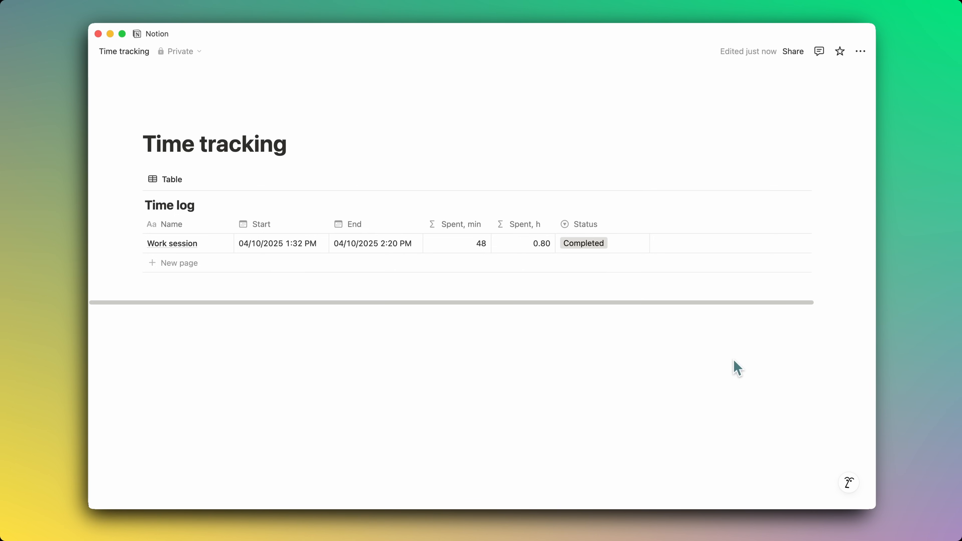
left_click_drag(650, 231, 624, 229)
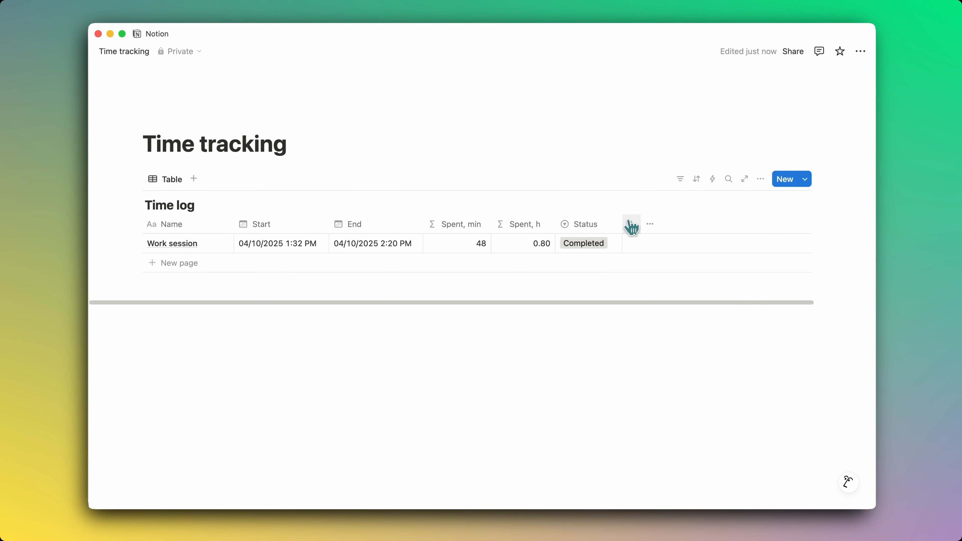
Add a Person property named "Person" to the Time log database and limit it to 1 person.
left_click(631, 225)
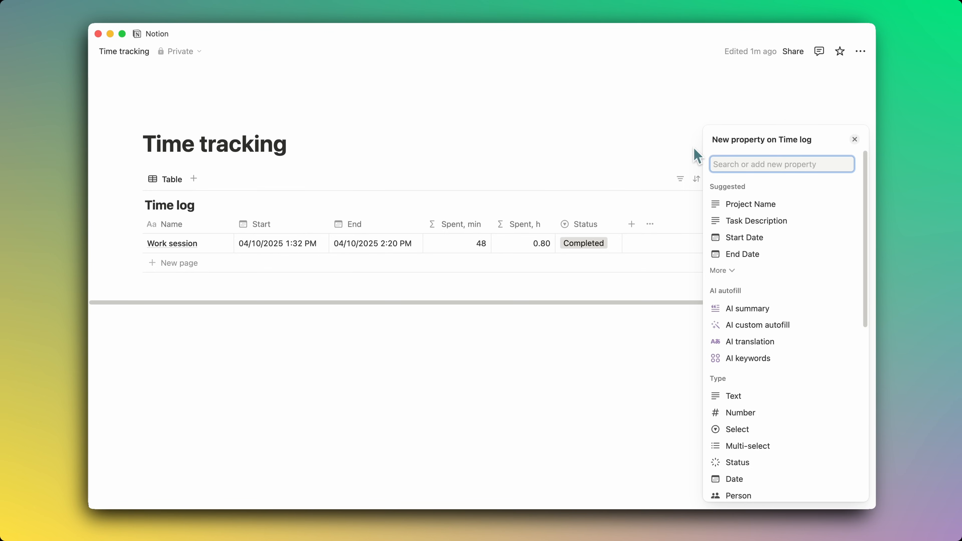
type("Person")
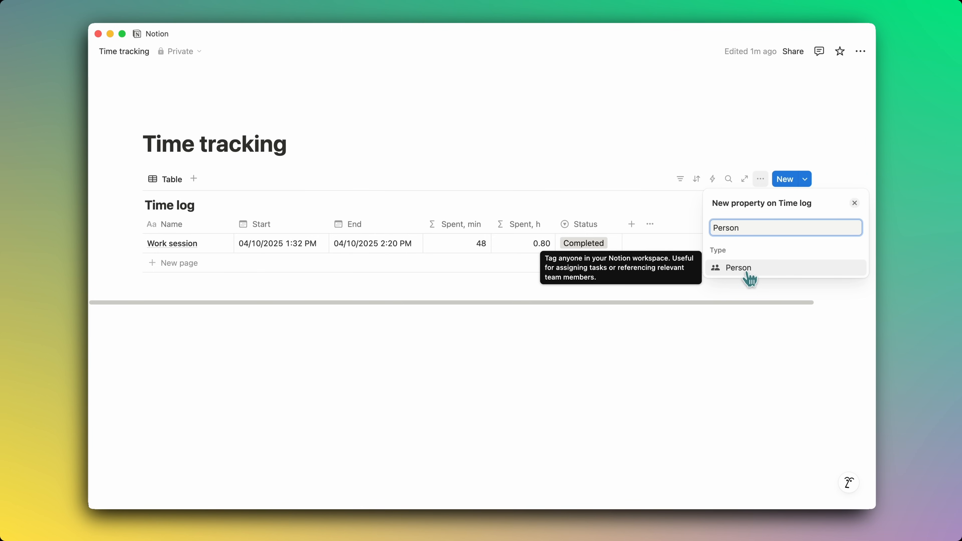
left_click(750, 280)
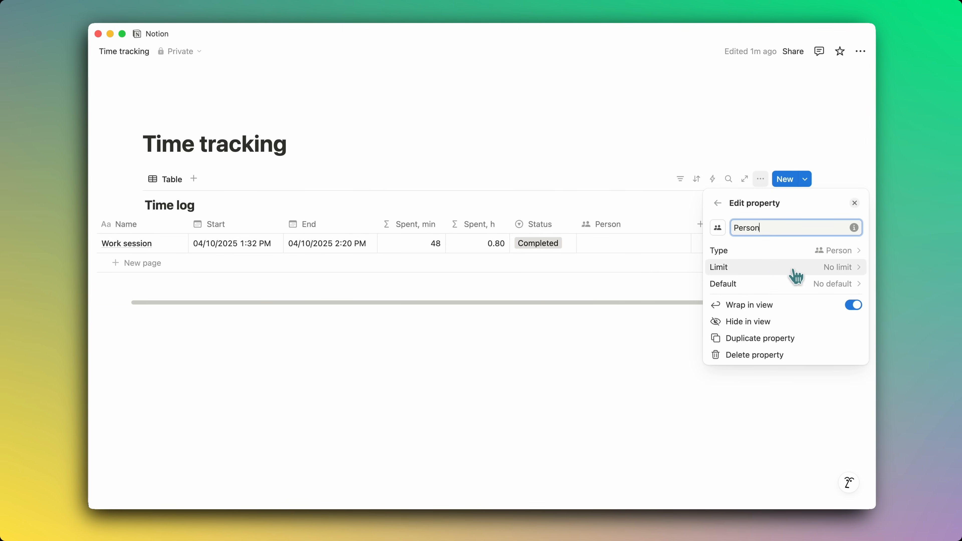
left_click(811, 269)
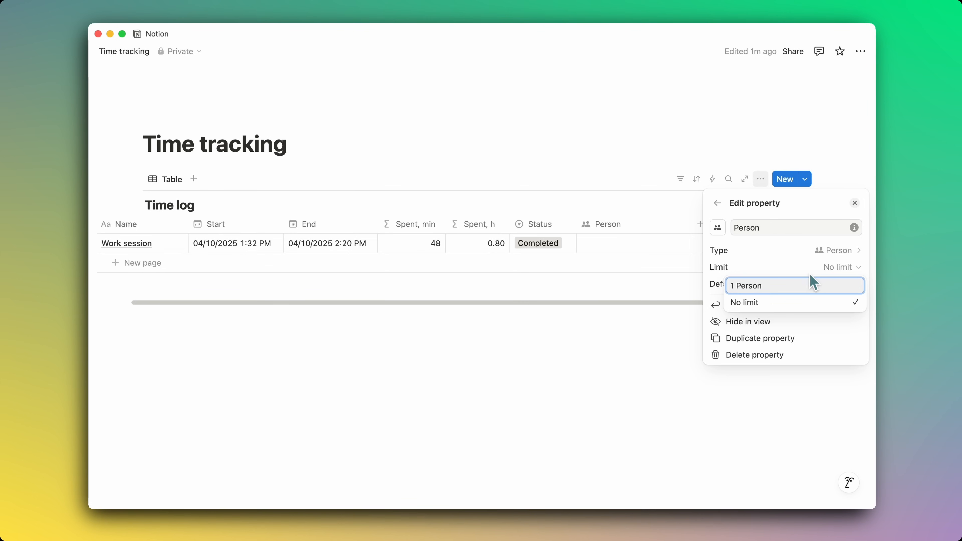
left_click(802, 287)
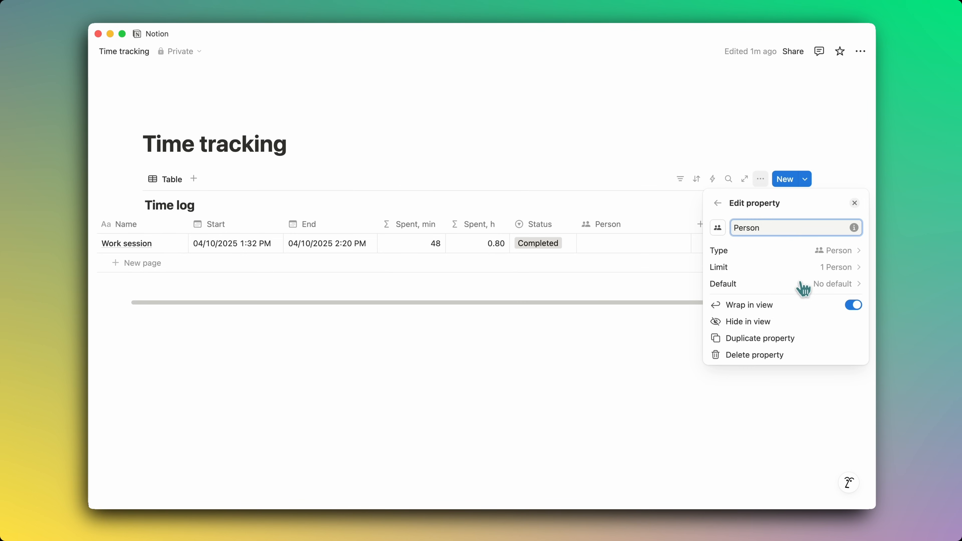
left_click(657, 200)
Assign your own user as the Person of the Work session entry and narrow the Person column to fit its contents.
left_click(660, 242)
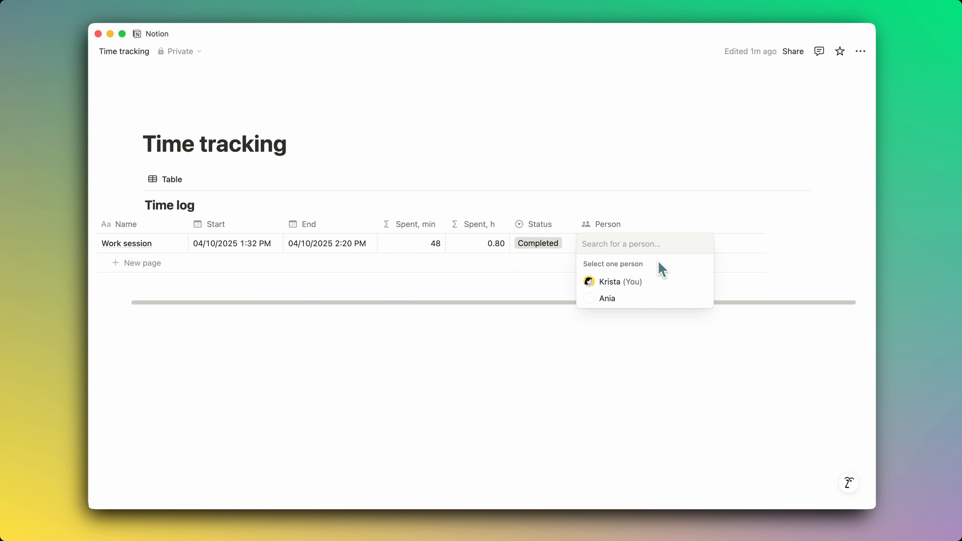
left_click(659, 282)
key("Escape")
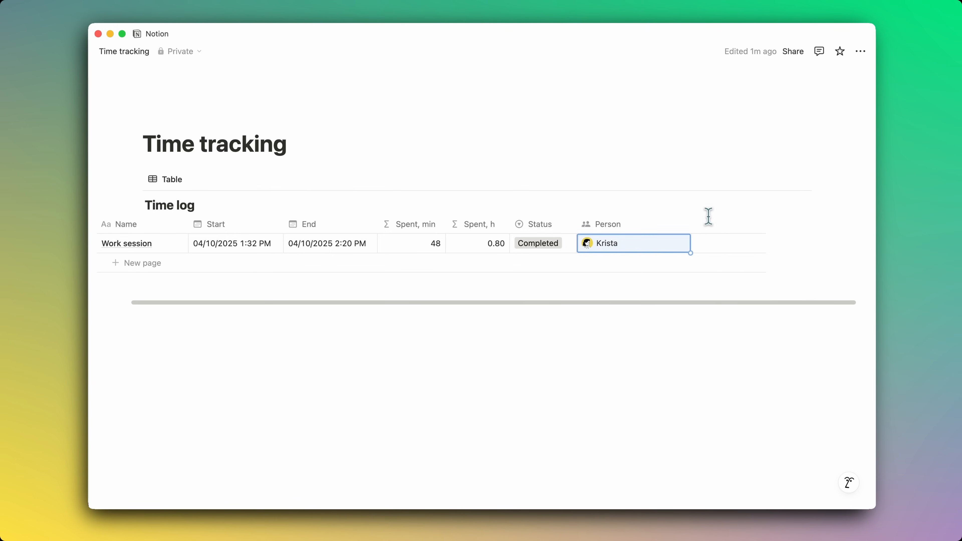
left_click_drag(697, 228, 643, 227)
left_click(687, 333)
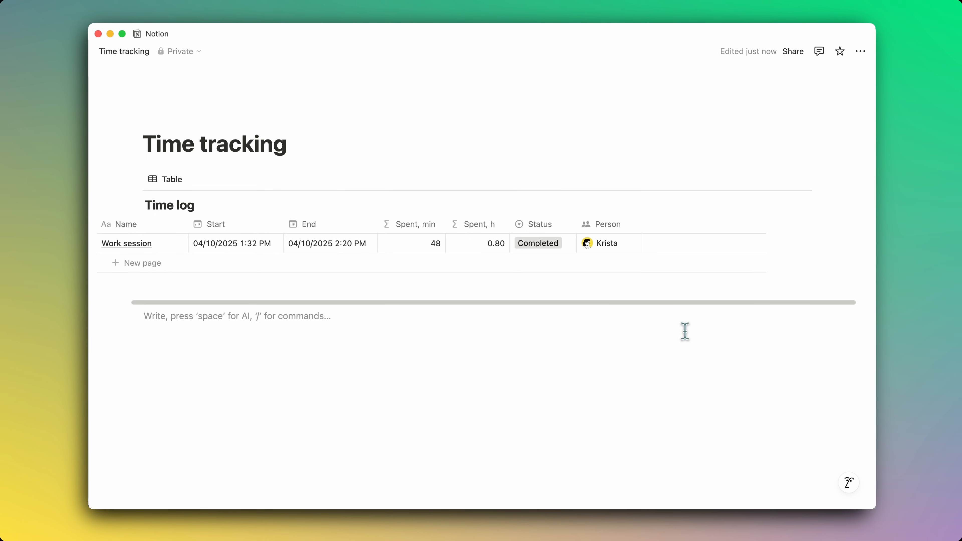
scroll(629, 260, "left", 3)
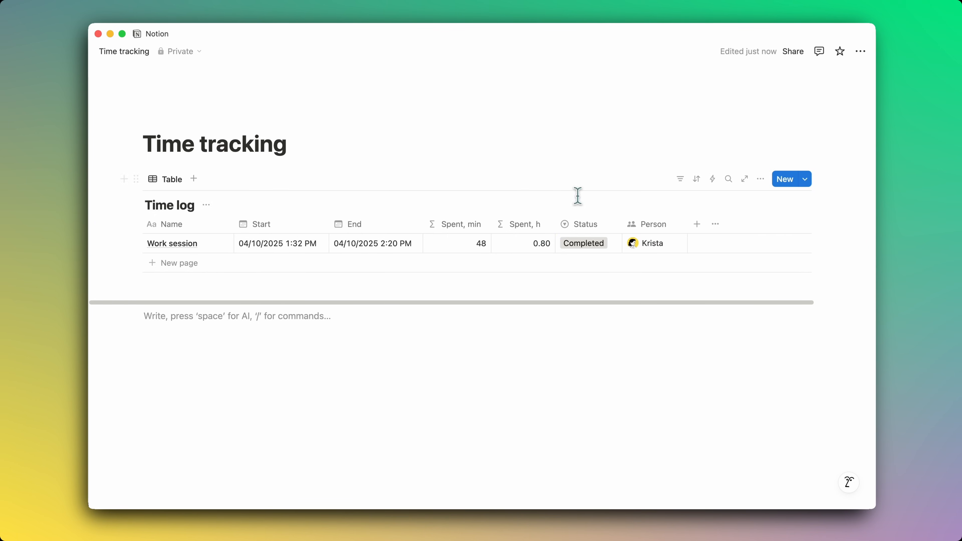